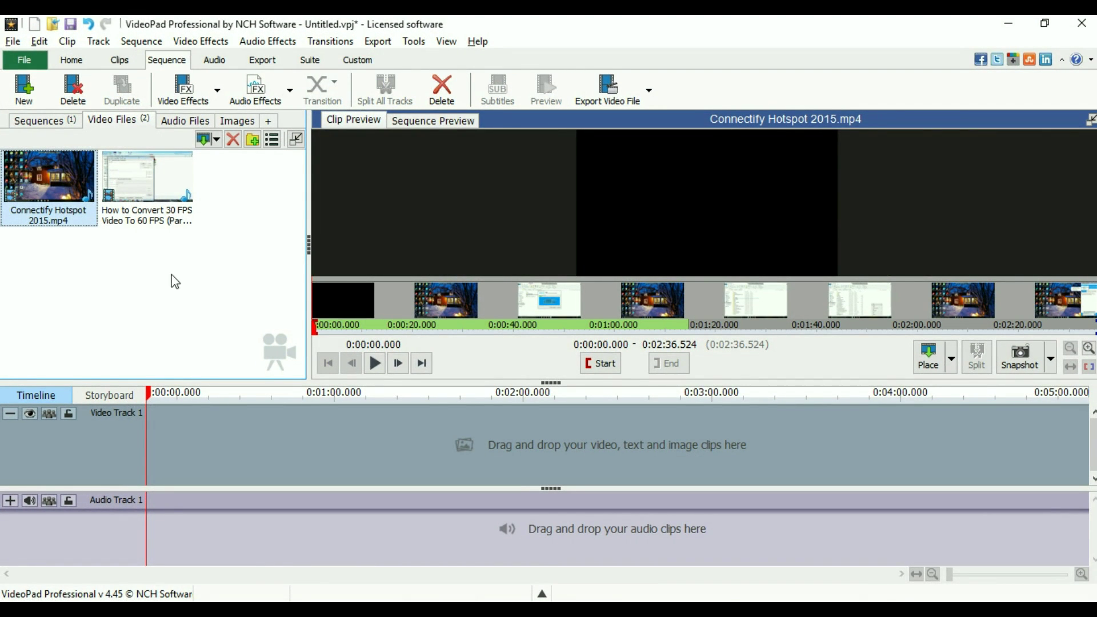
# - Preview the How to Convert clip in the Video Files bin
pyautogui.click(136, 195)
# - Place Connectify Hotspot 2015.mp4 on Video Track 1 and overlay the How to Convert clip above it
pyautogui.click(60, 195)
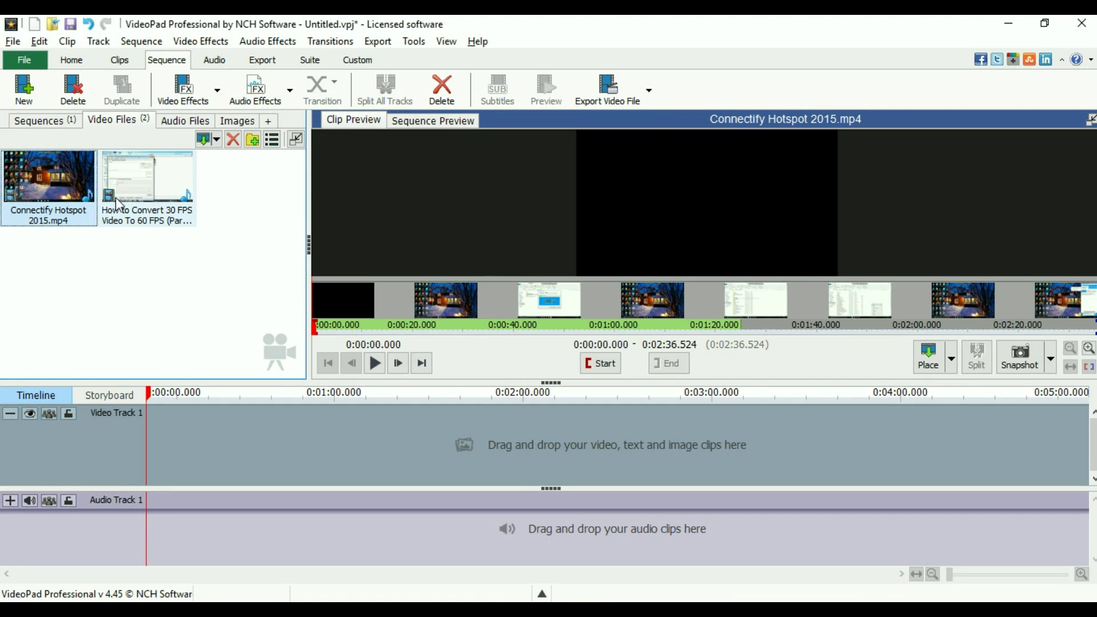
pyautogui.moveTo(47, 197); pyautogui.dragTo(150, 437)
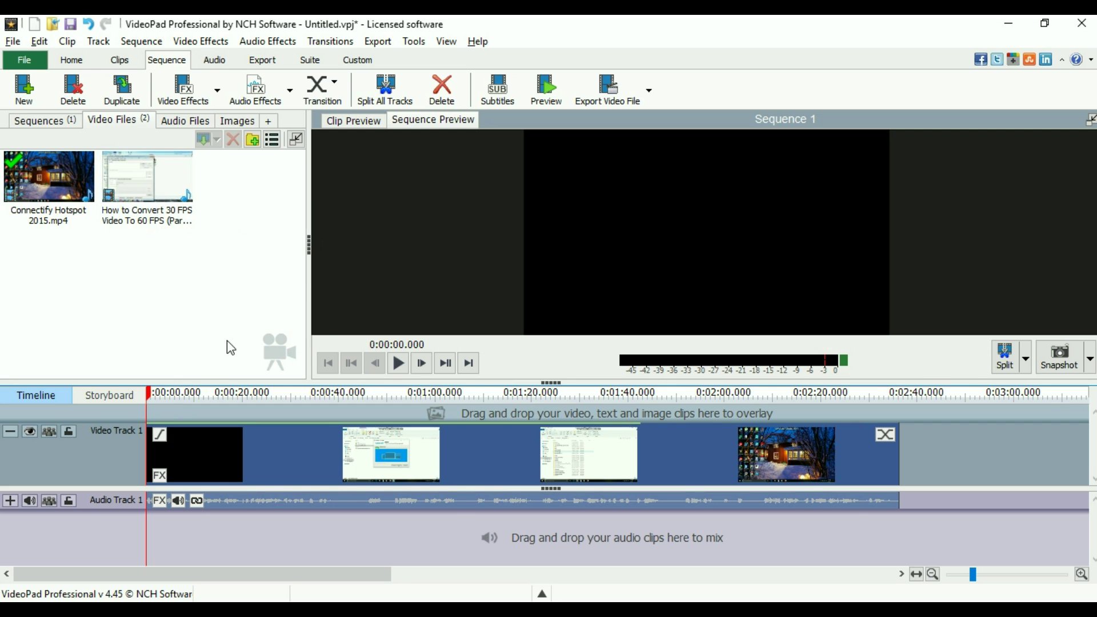
pyautogui.moveTo(179, 224); pyautogui.dragTo(153, 405)
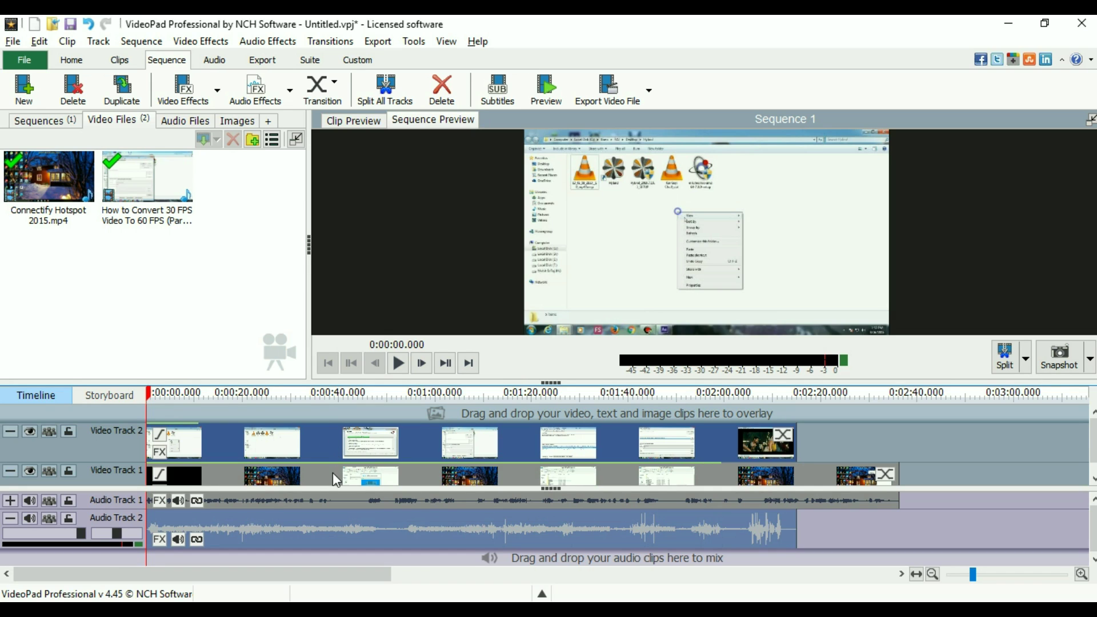
pyautogui.scroll(-1, 333, 472)
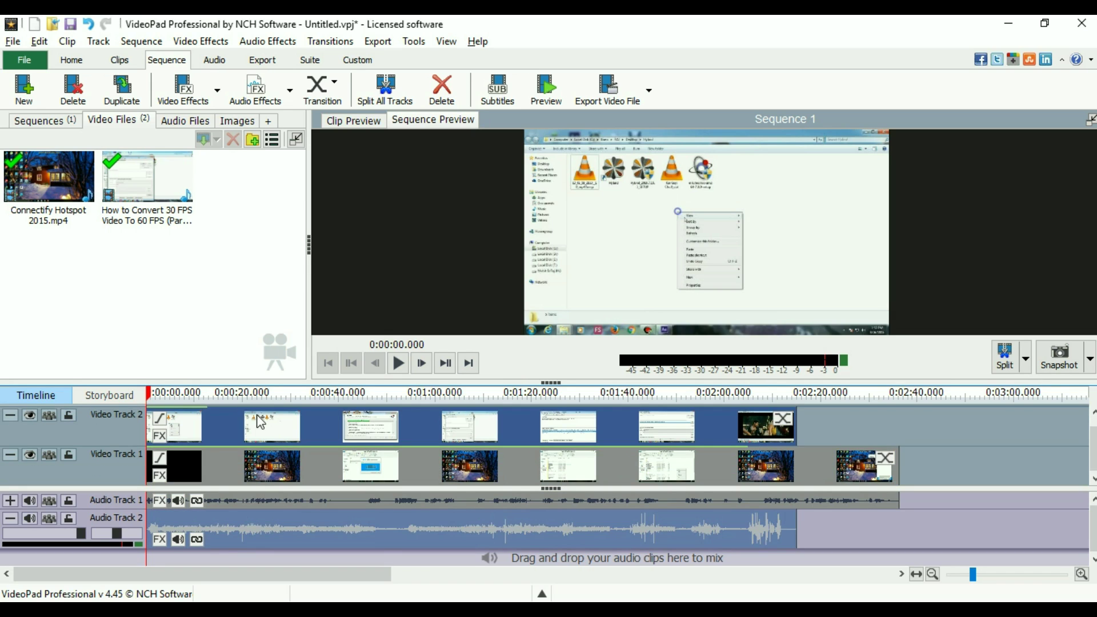
# - Add a Split Screen effect to the How to Convert clip, trying part B before settling on part A
pyautogui.click(220, 97)
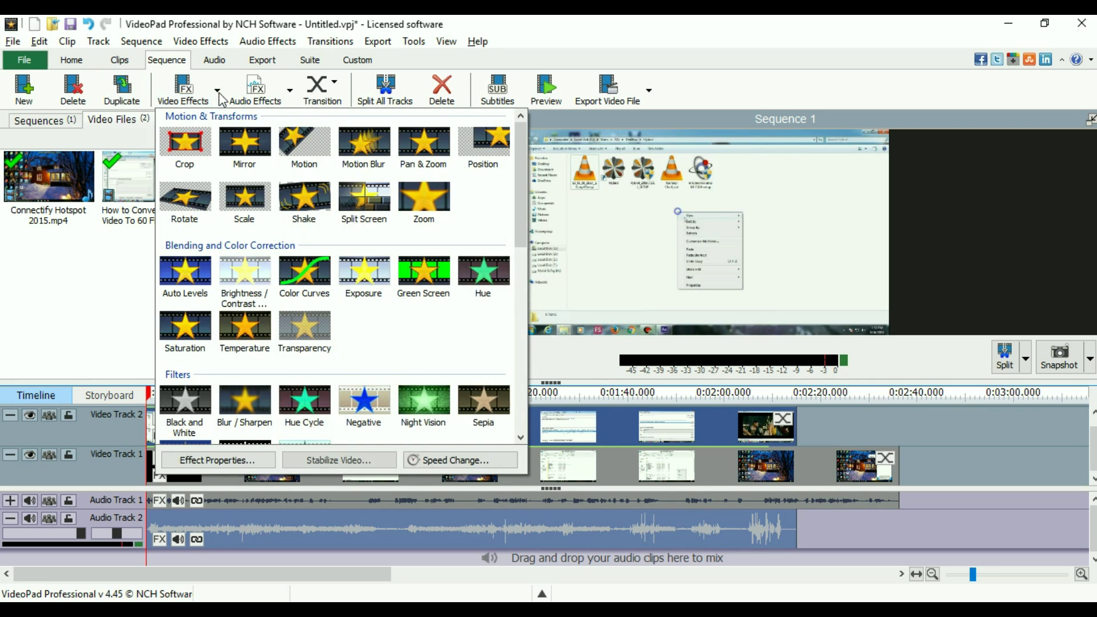
pyautogui.click(368, 212)
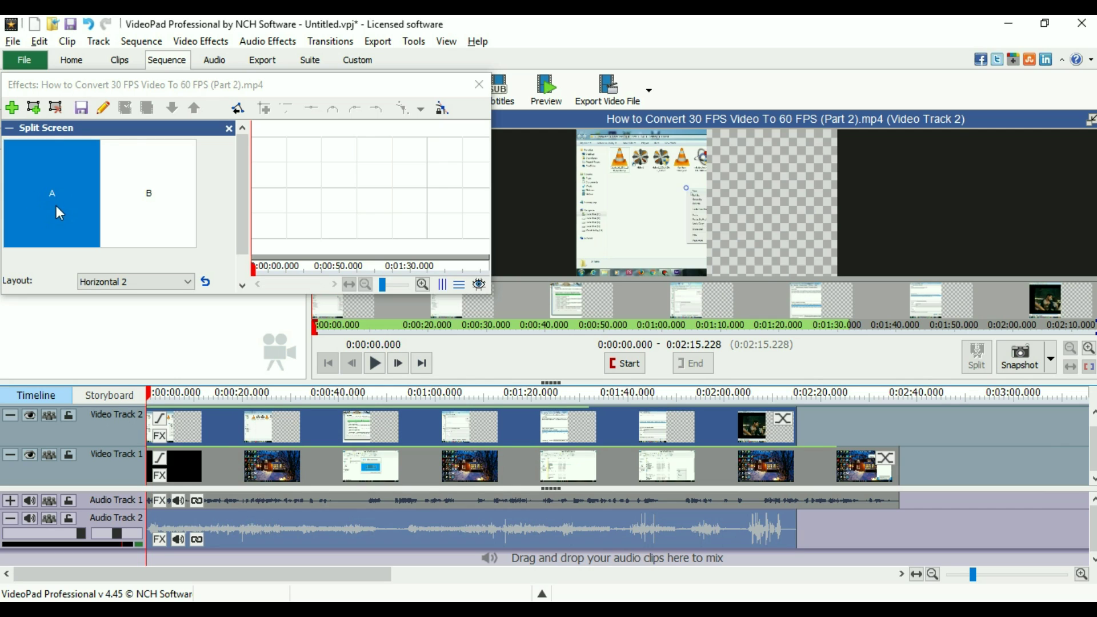
pyautogui.click(61, 220)
pyautogui.moveTo(242, 237); pyautogui.dragTo(245, 264)
pyautogui.click(158, 187)
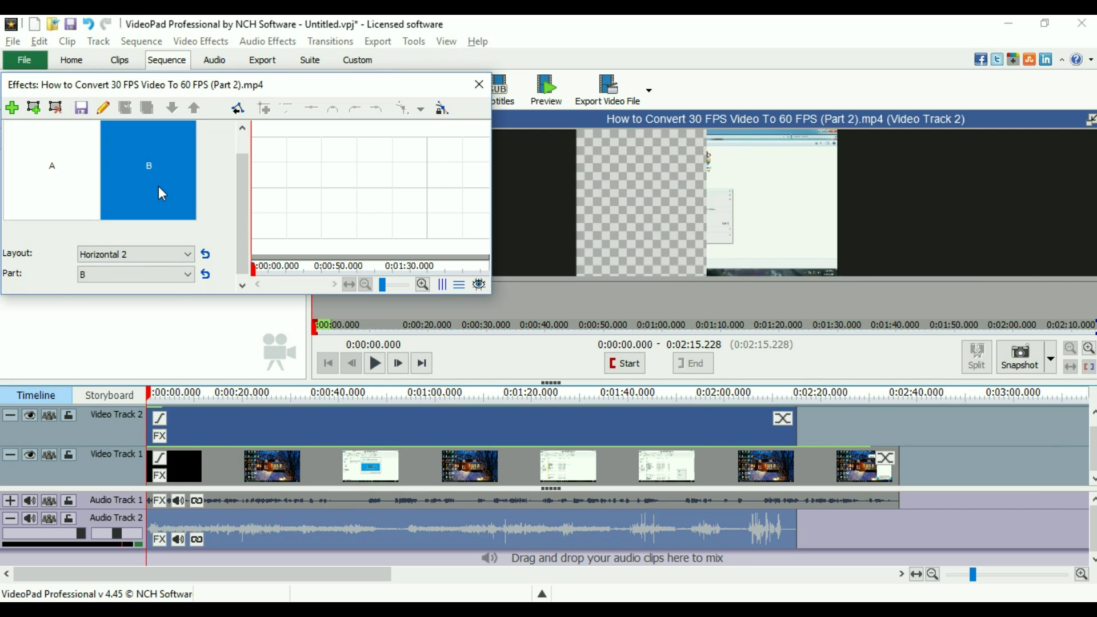
pyautogui.click(59, 156)
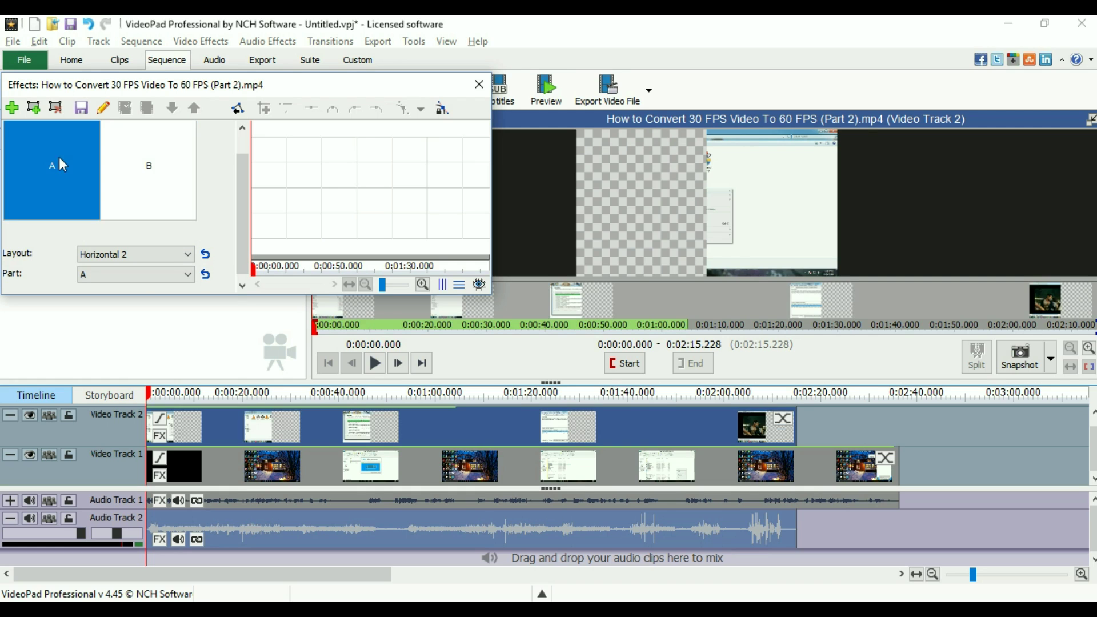
# - Try the Grid 2x2 layout, then return the split to Horizontal 2 with part A
pyautogui.click(169, 257)
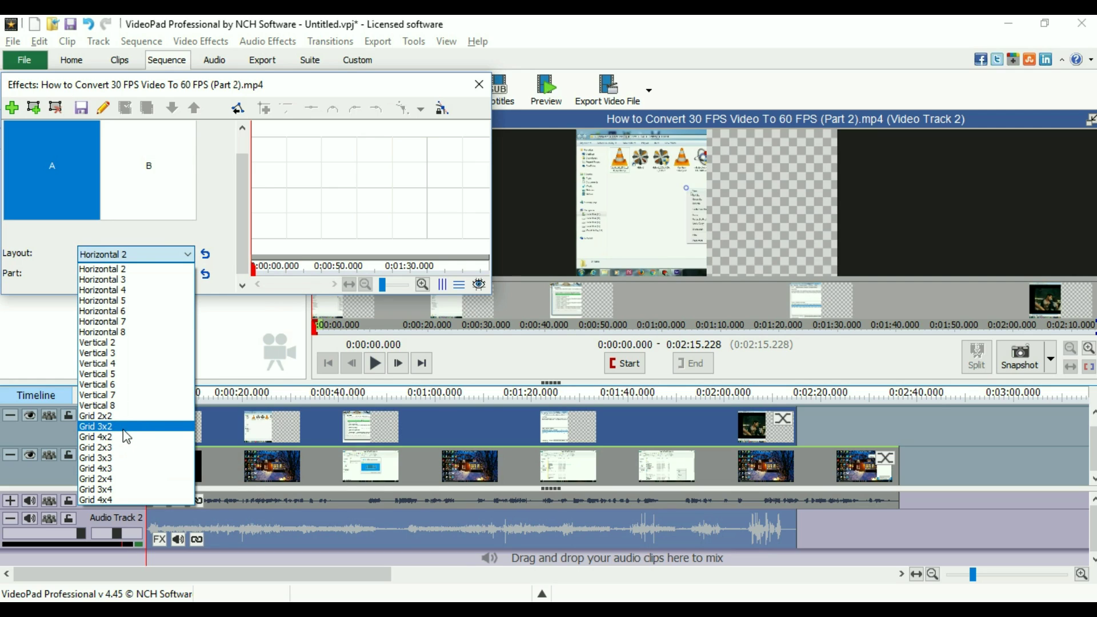
pyautogui.click(128, 416)
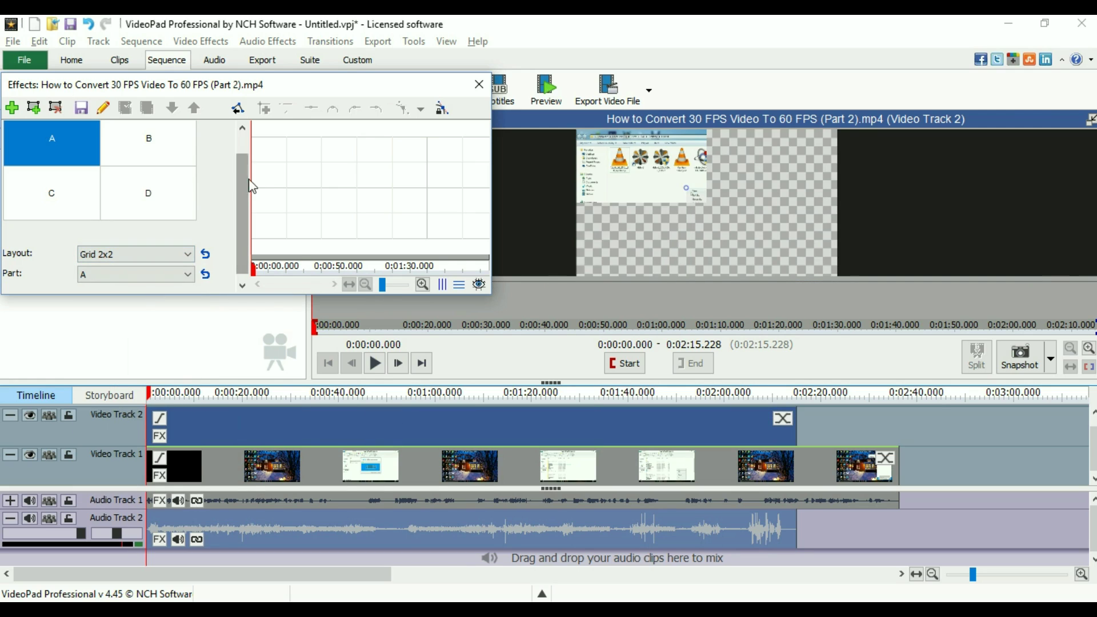
pyautogui.click(146, 273)
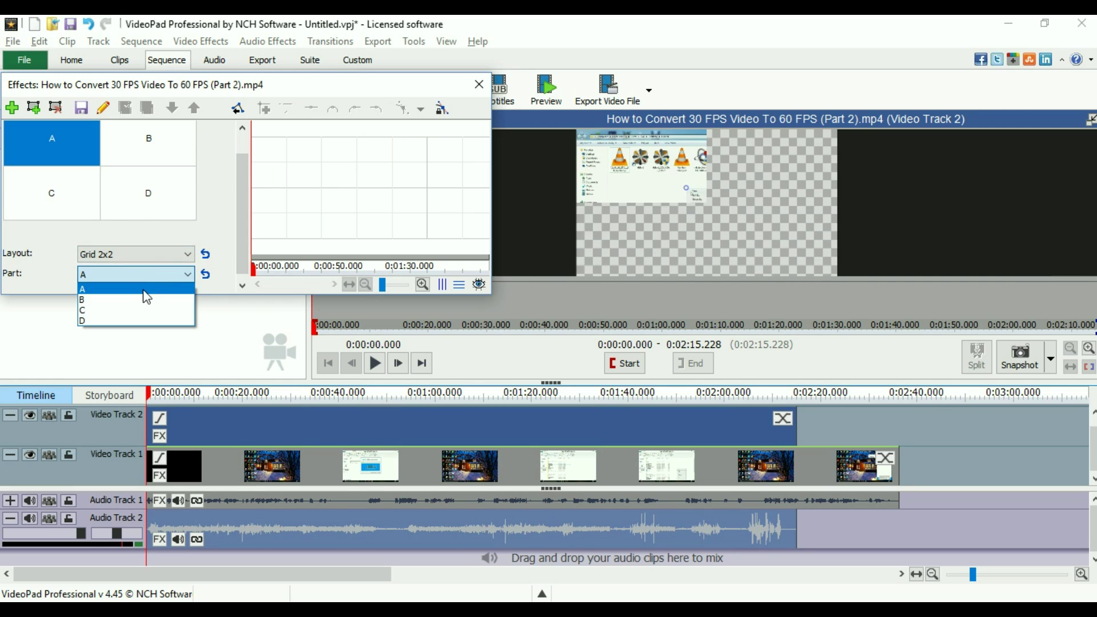
pyautogui.click(149, 252)
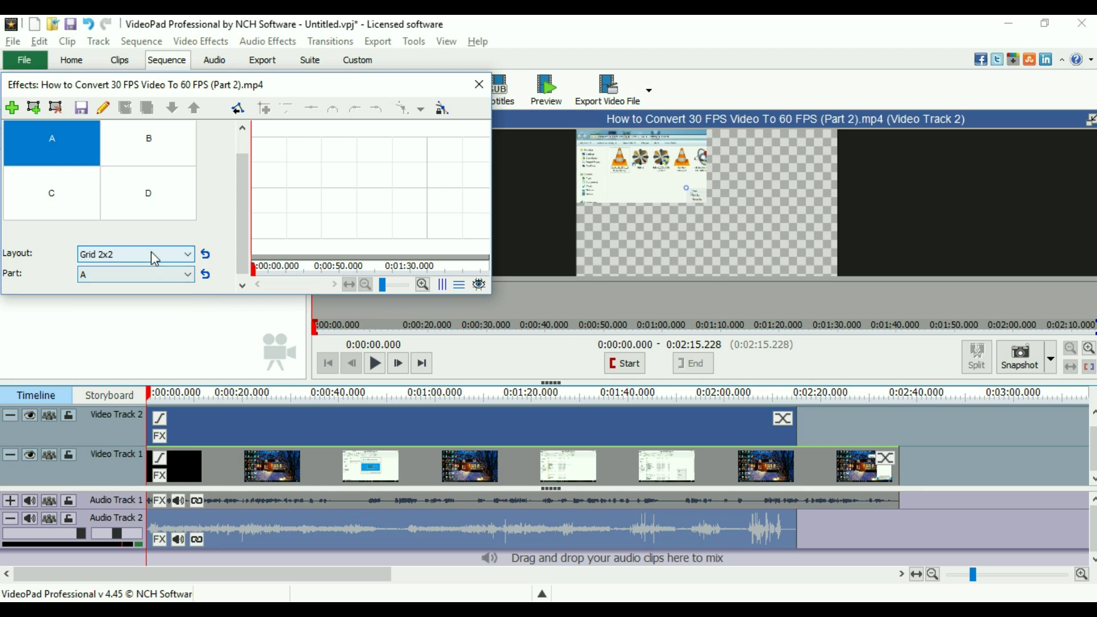
pyautogui.click(152, 252)
pyautogui.click(146, 269)
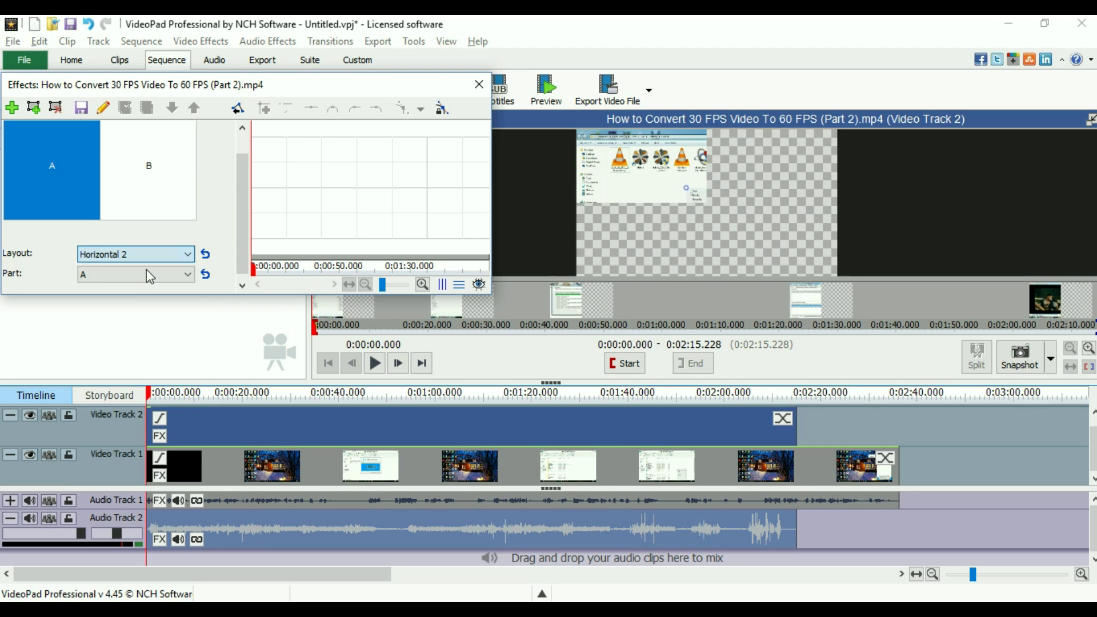
pyautogui.click(478, 85)
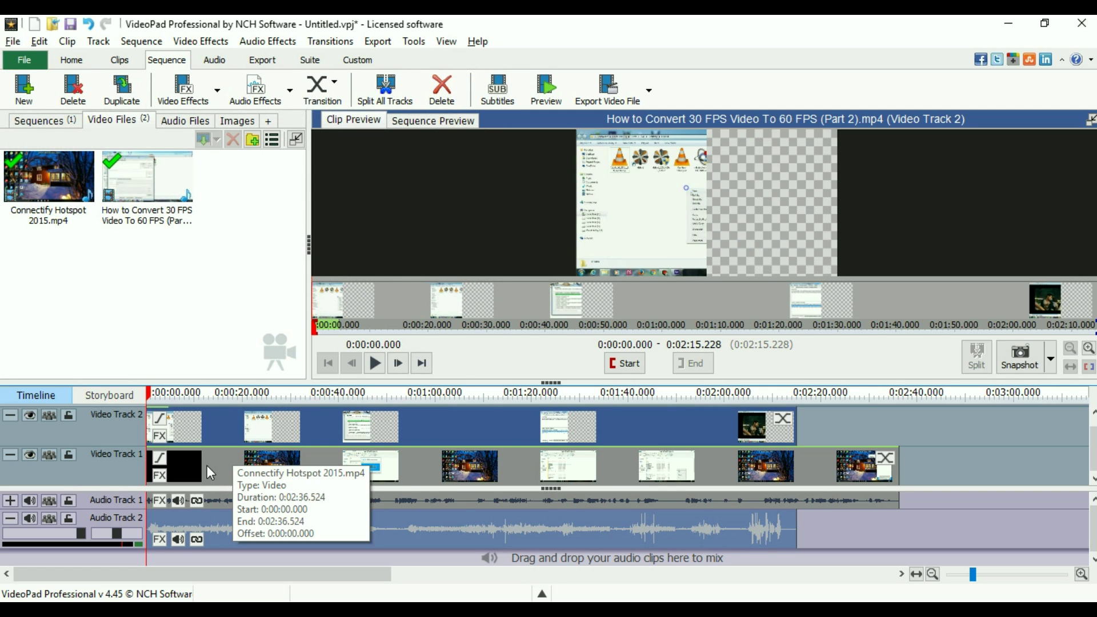
# - Add a Split Screen effect to the Connectify Hotspot clip on Video Track 1, placing it in part B
pyautogui.click(207, 465)
pyautogui.rightClick(207, 465)
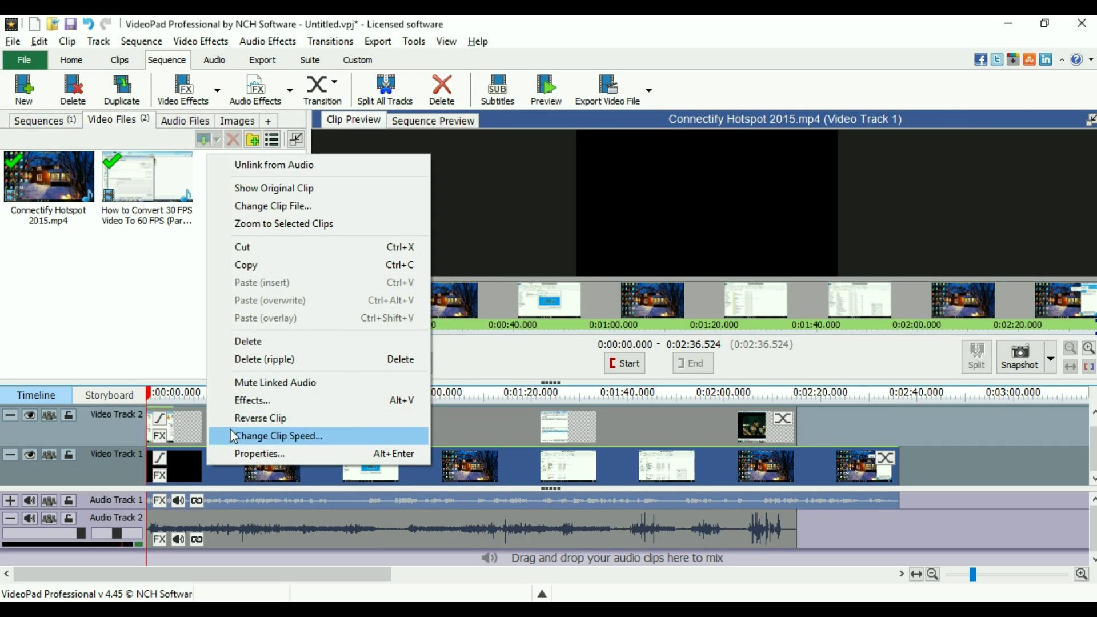
pyautogui.click(251, 399)
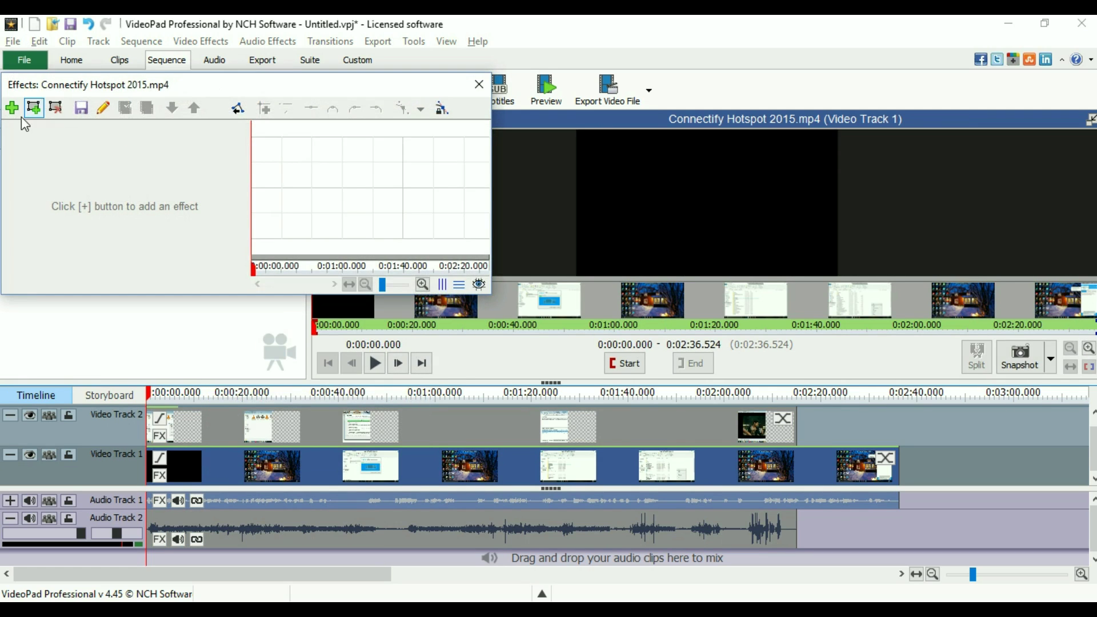
pyautogui.click(12, 108)
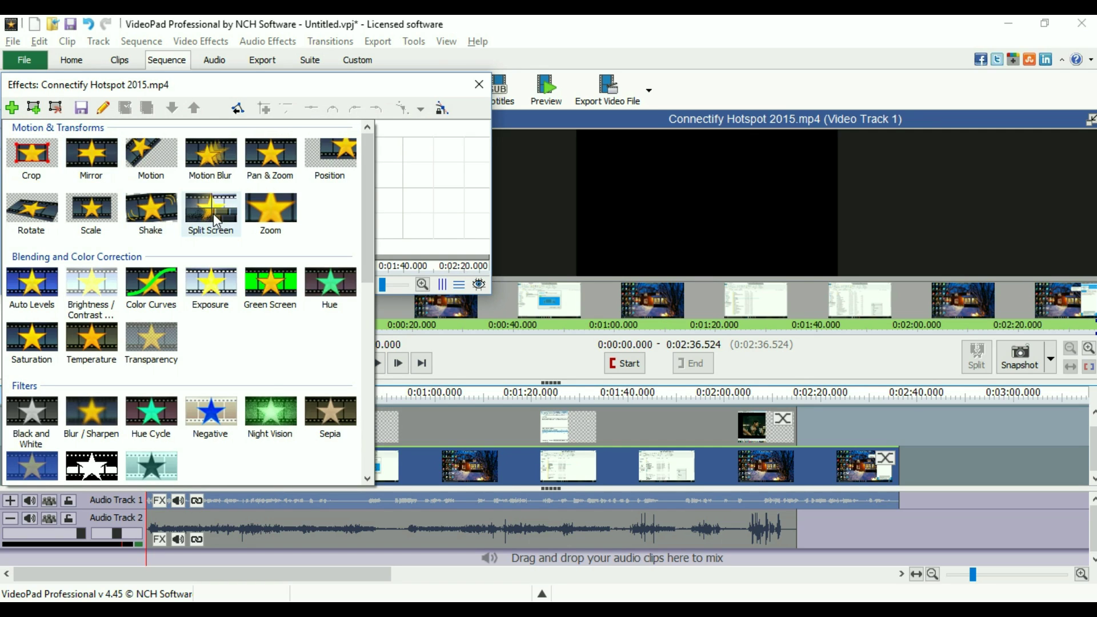
pyautogui.click(214, 214)
pyautogui.click(113, 181)
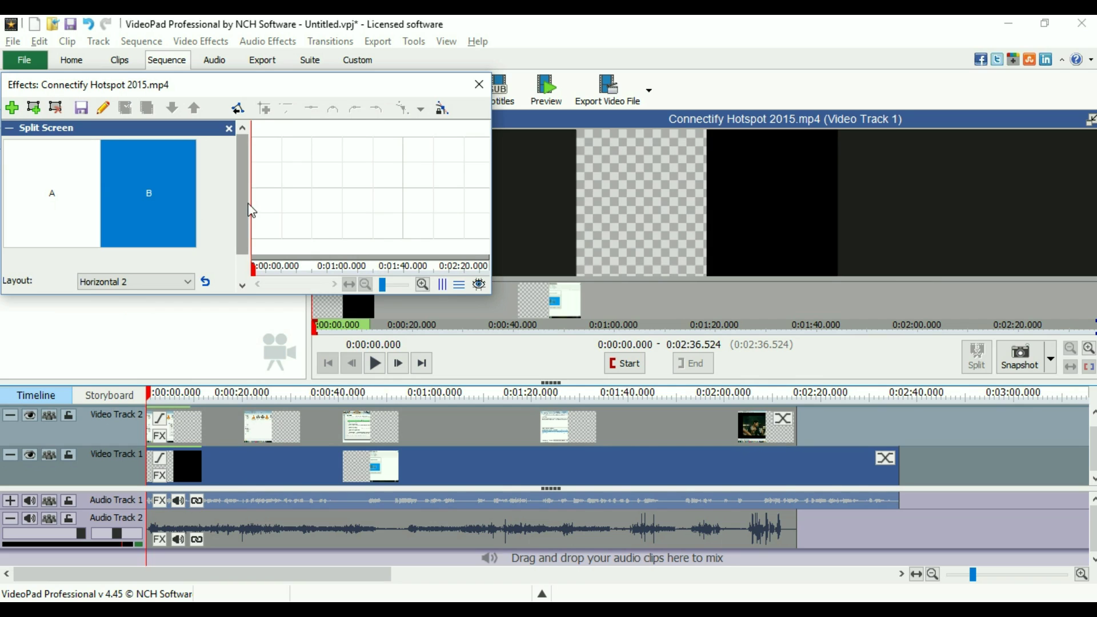
pyautogui.moveTo(239, 204); pyautogui.dragTo(239, 235)
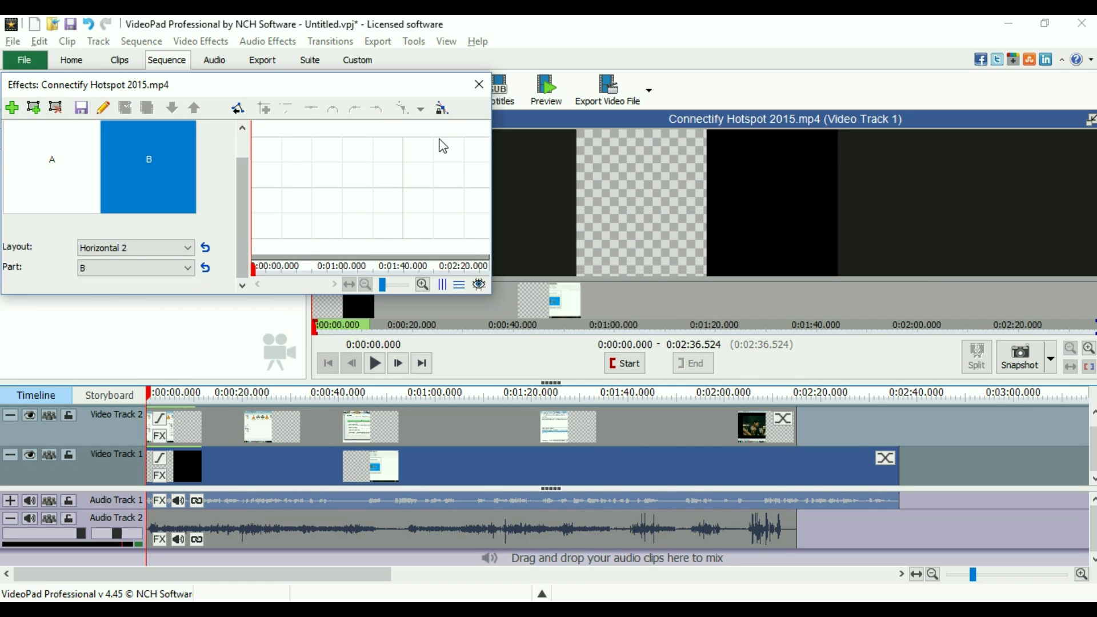
pyautogui.click(477, 86)
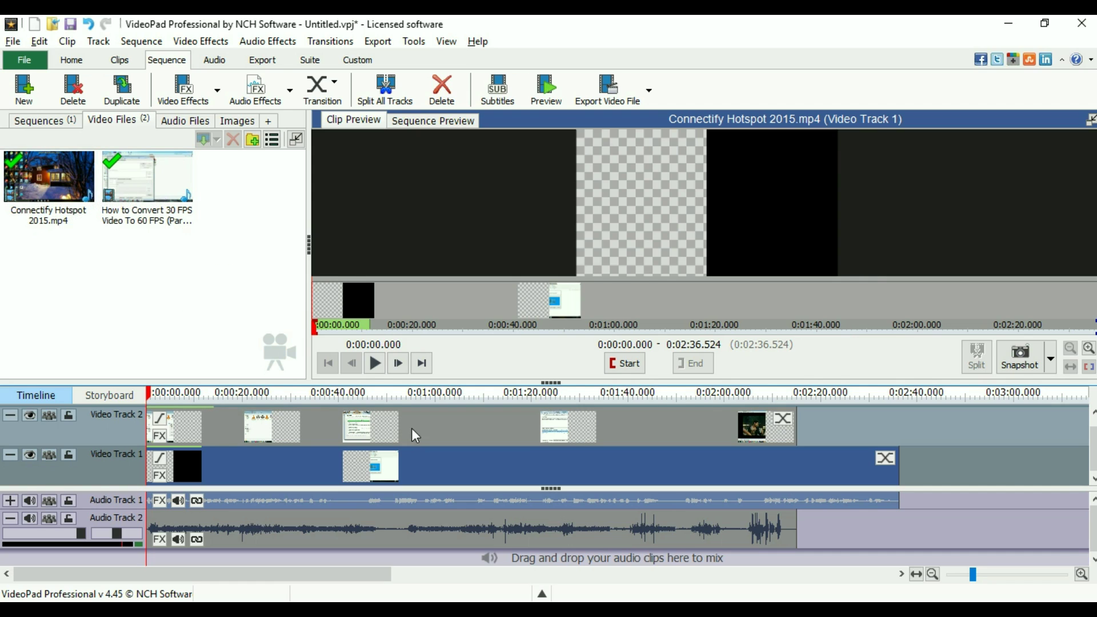
# - Play the split-screen result, toggle storyboard and timeline views, rewind to the start and pause
pyautogui.click(376, 363)
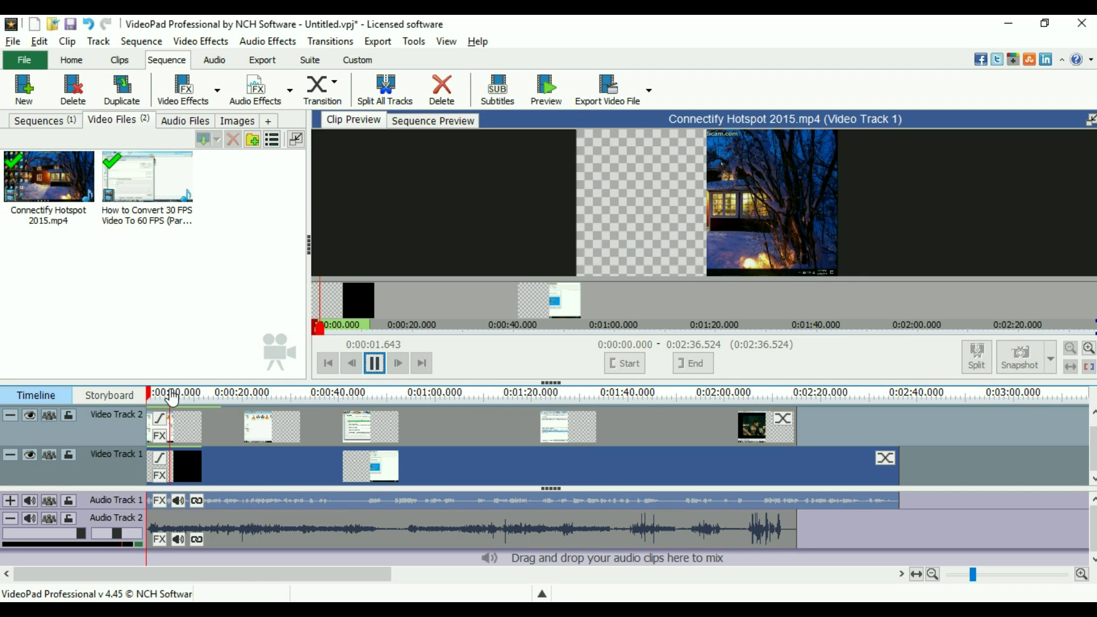
pyautogui.click(143, 396)
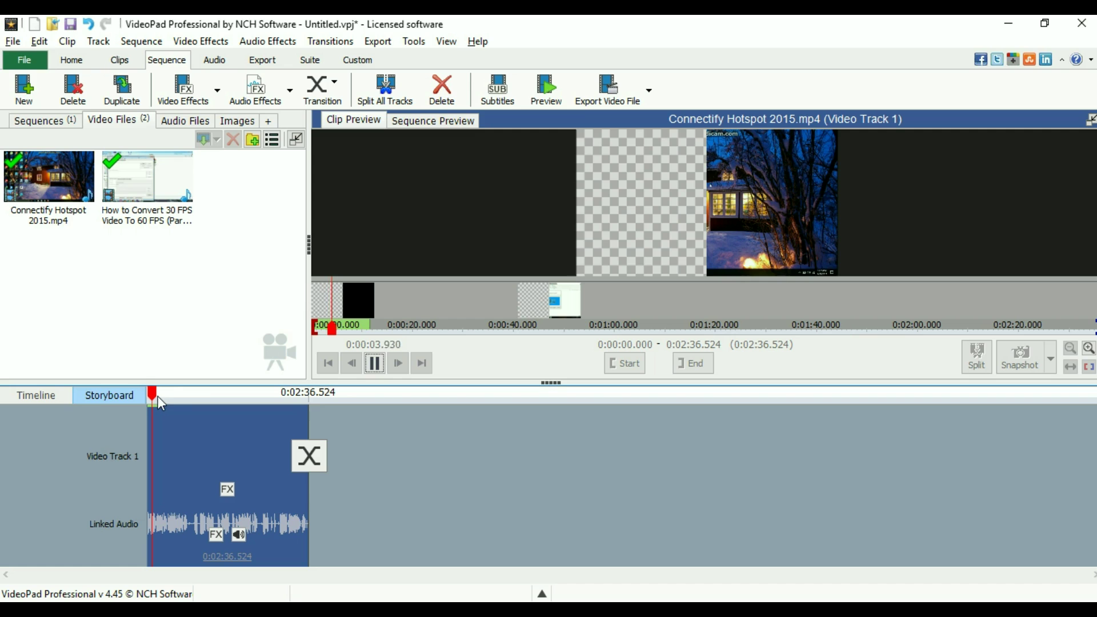
pyautogui.click(58, 394)
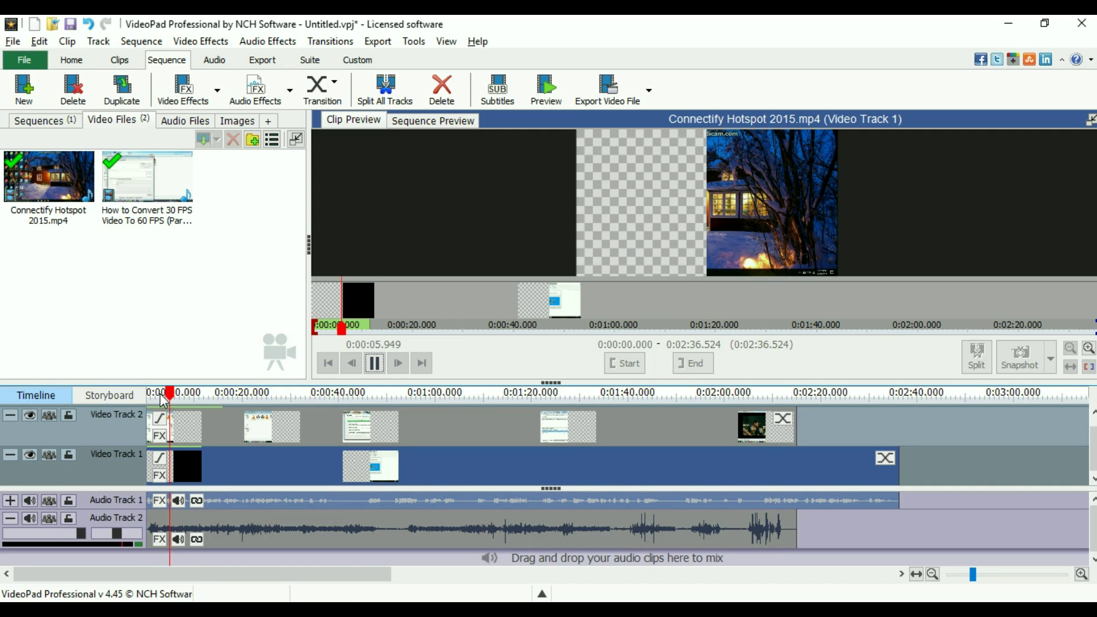
pyautogui.moveTo(170, 394); pyautogui.dragTo(128, 392)
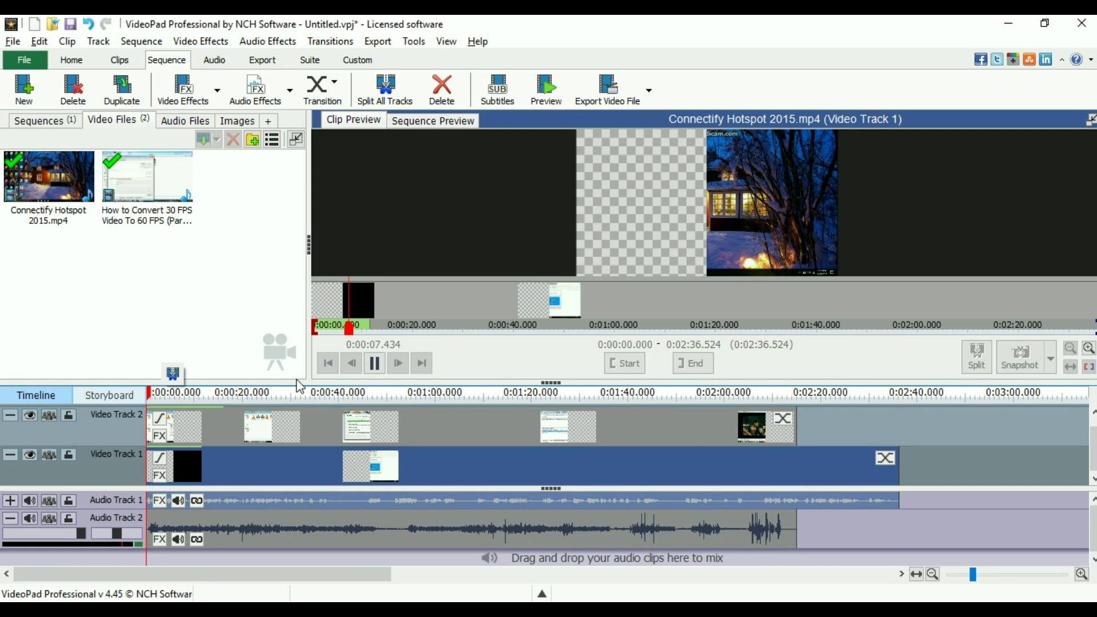
pyautogui.click(374, 366)
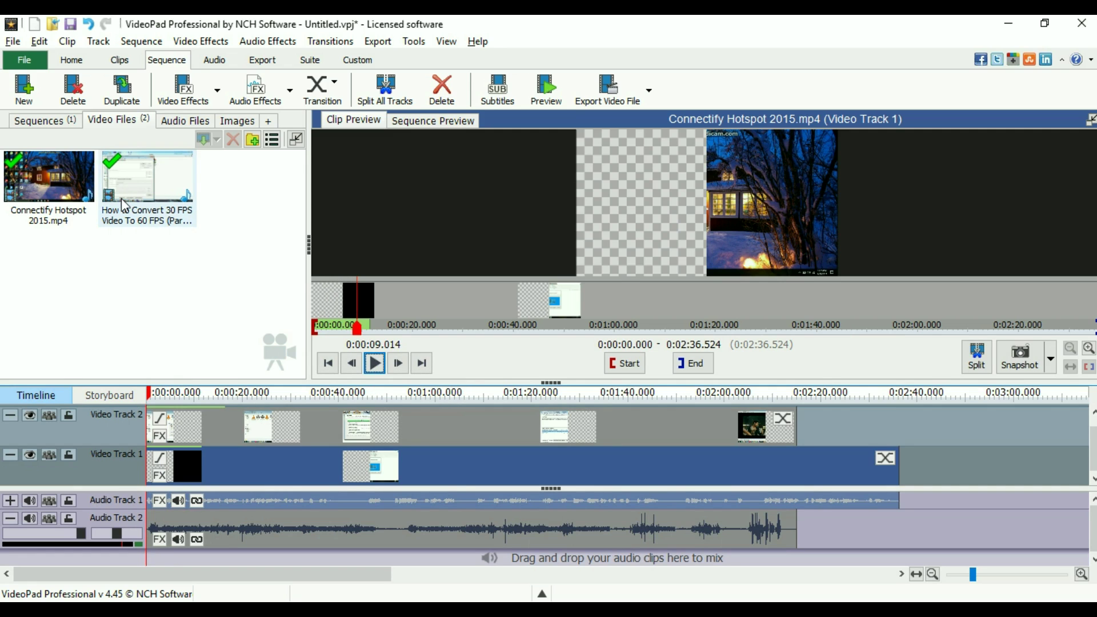
# - Review the How to Convert clip's effects and close the window
pyautogui.rightClick(207, 430)
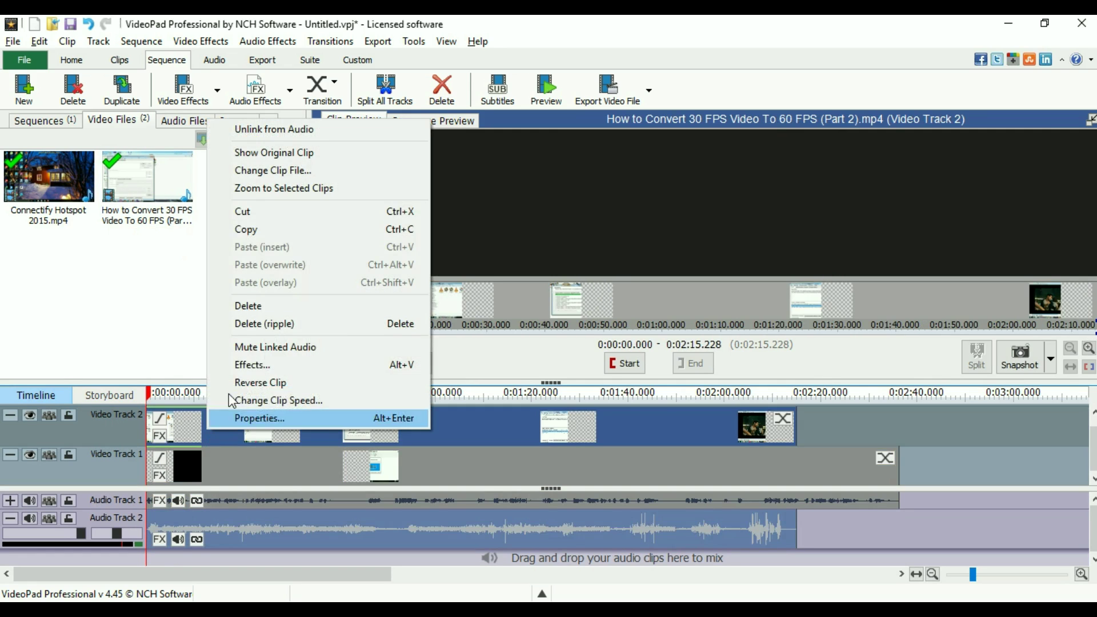
pyautogui.click(250, 365)
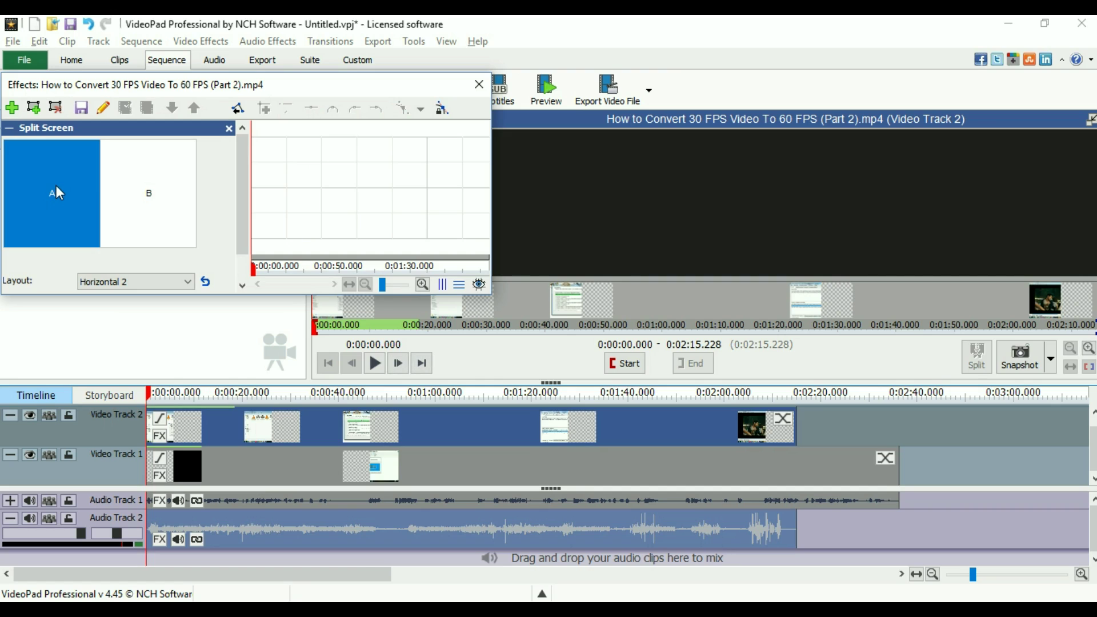
pyautogui.moveTo(242, 201); pyautogui.dragTo(241, 235)
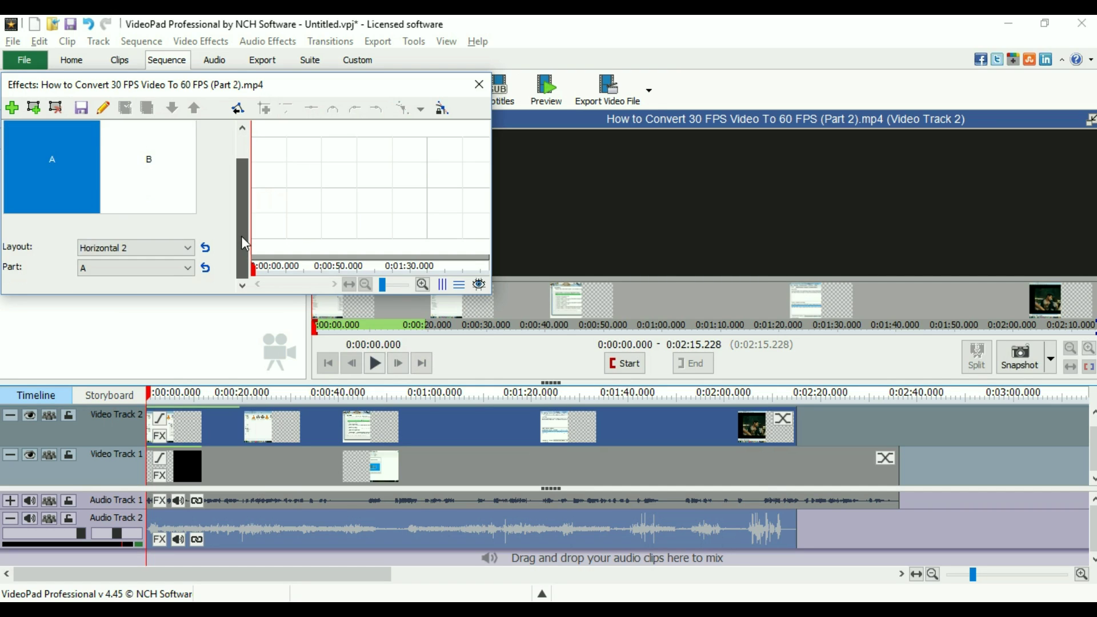
pyautogui.click(481, 86)
# - Play the clip preview, scrub the playhead back to 0:00, then pause and resume playback
pyautogui.click(374, 363)
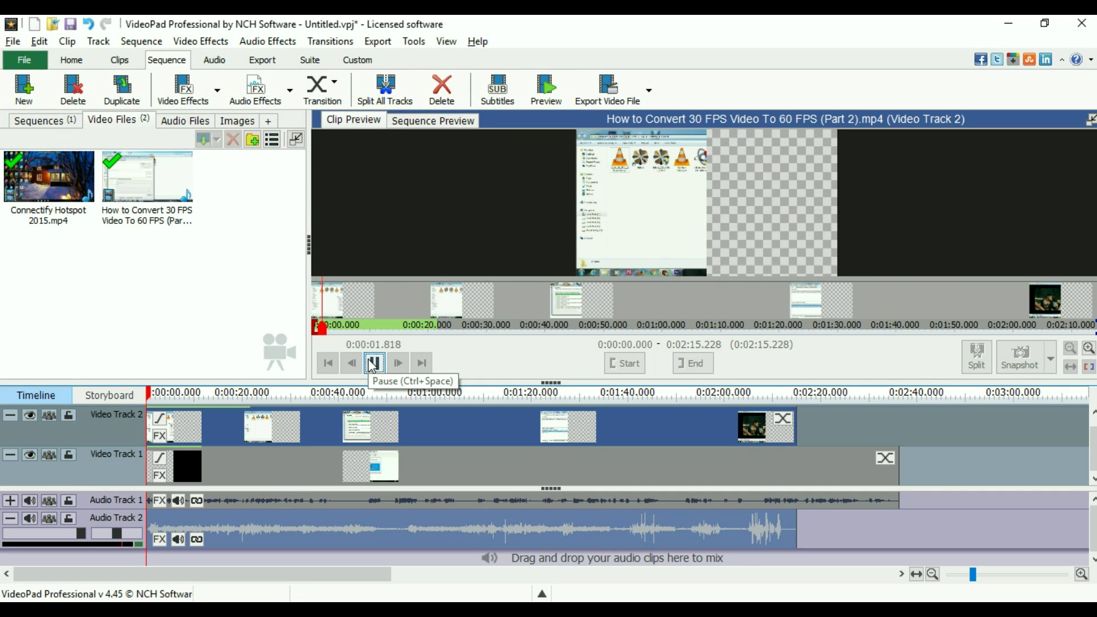
pyautogui.click(224, 395)
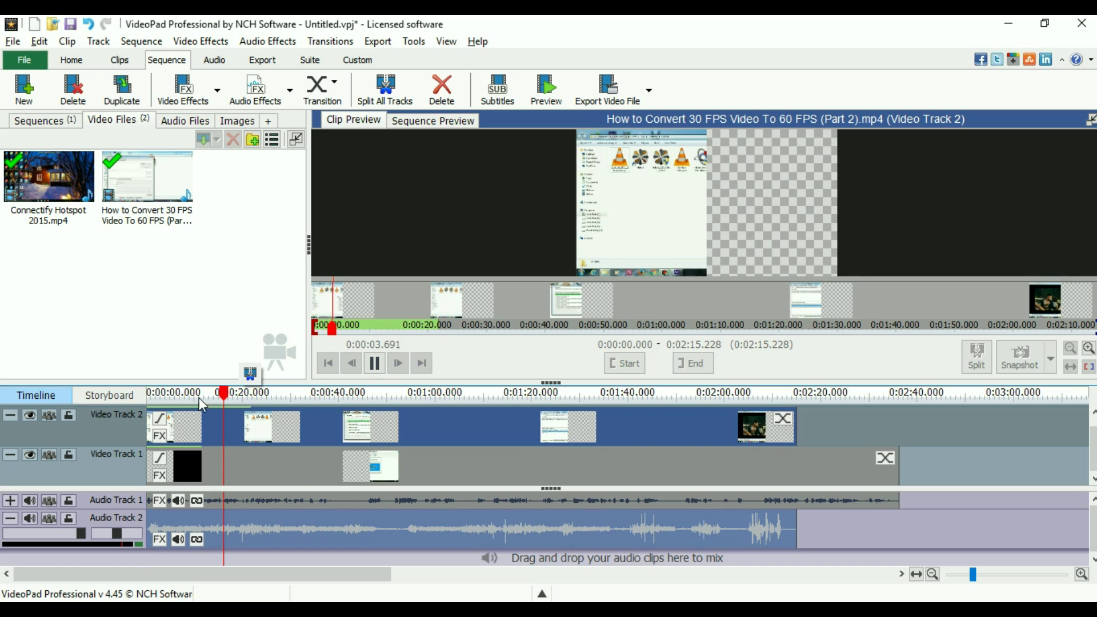
pyautogui.click(170, 395)
pyautogui.click(166, 396)
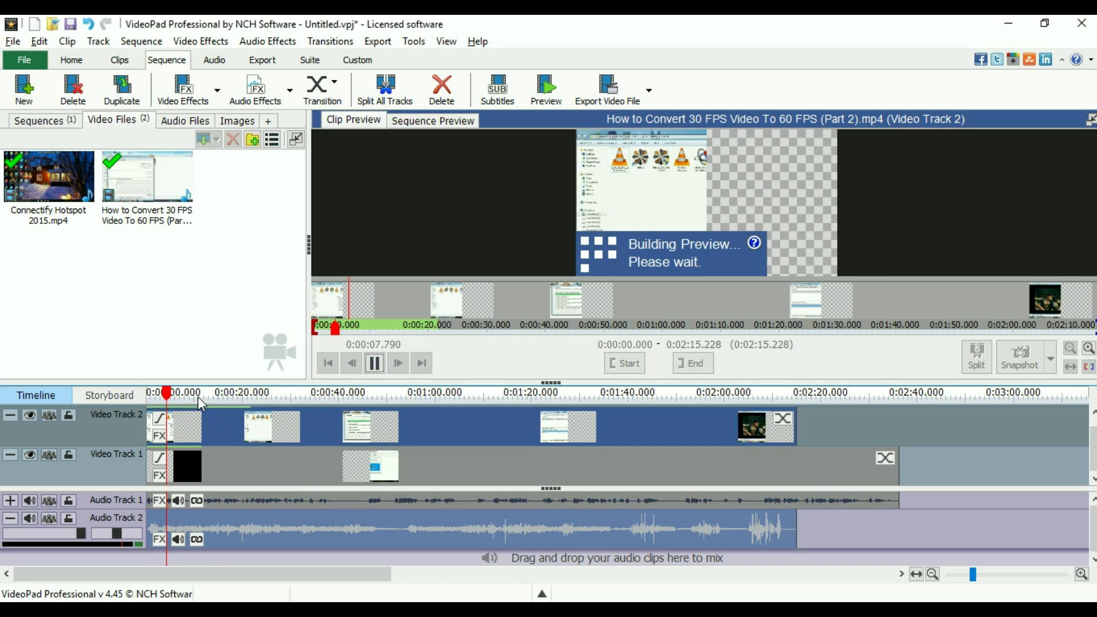
pyautogui.moveTo(198, 396); pyautogui.dragTo(138, 394)
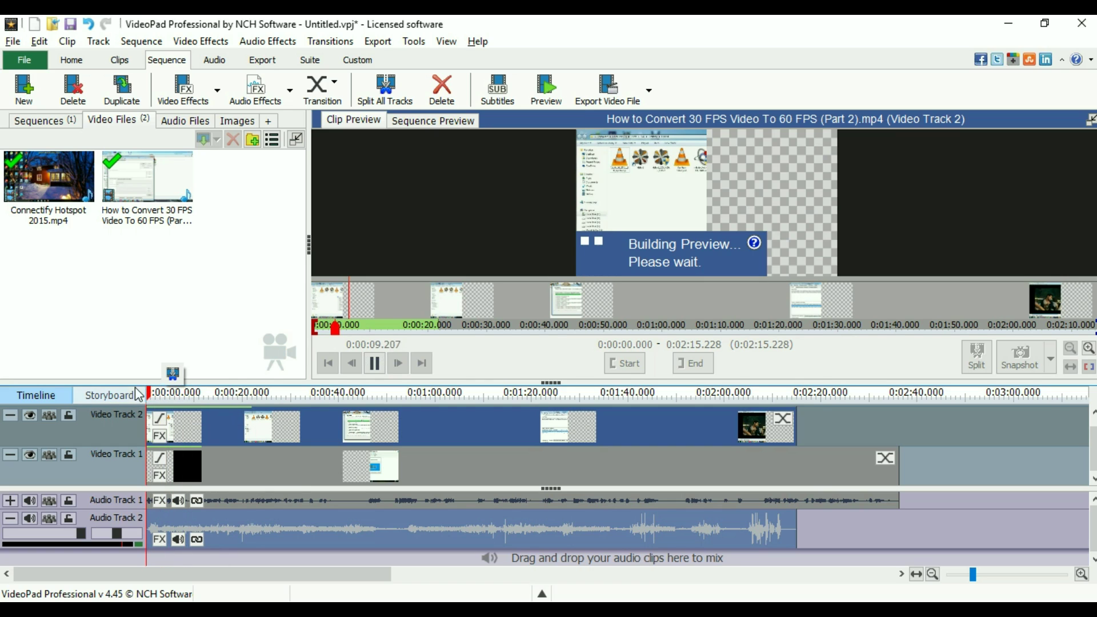
pyautogui.click(376, 369)
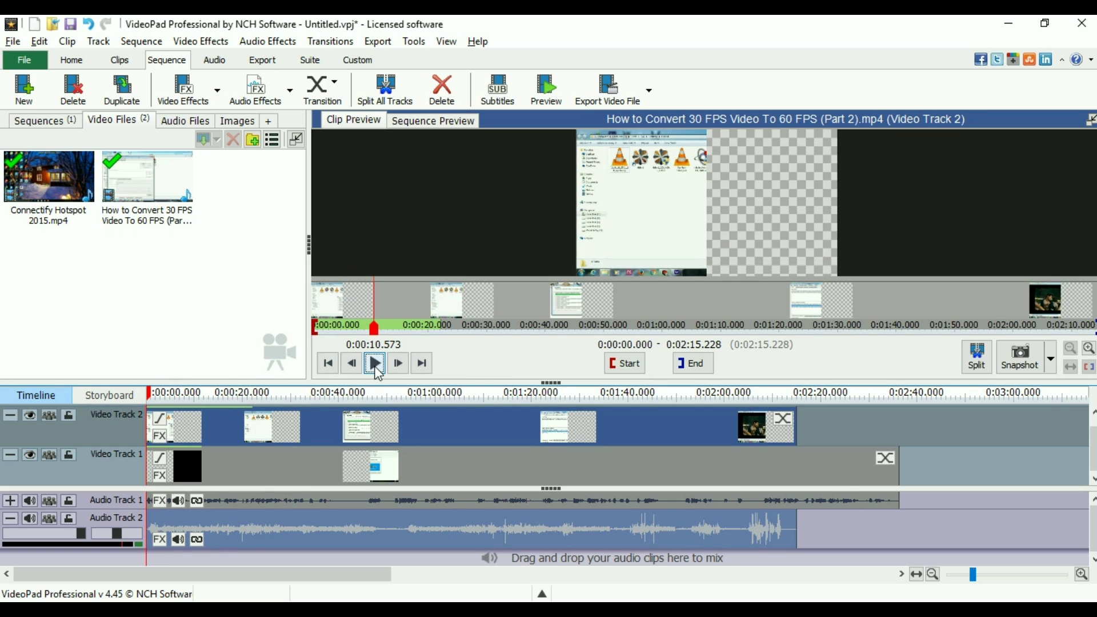
pyautogui.click(375, 366)
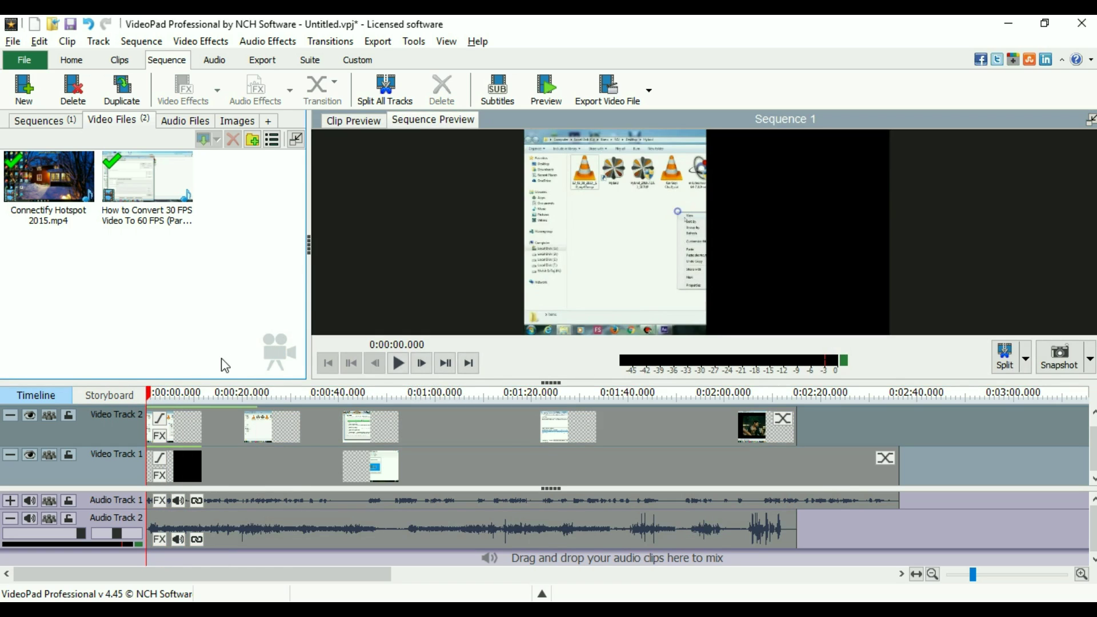
# - Play the sequence, stop at 14.44 seconds, and open the How to Convert clip's effects
pyautogui.click(392, 367)
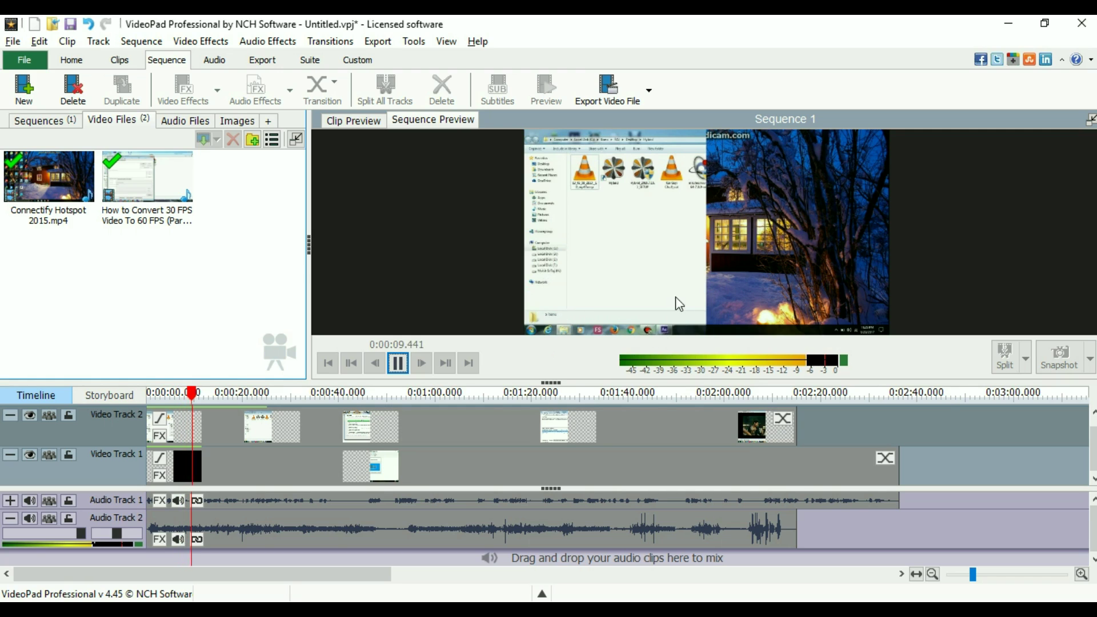
pyautogui.click(397, 366)
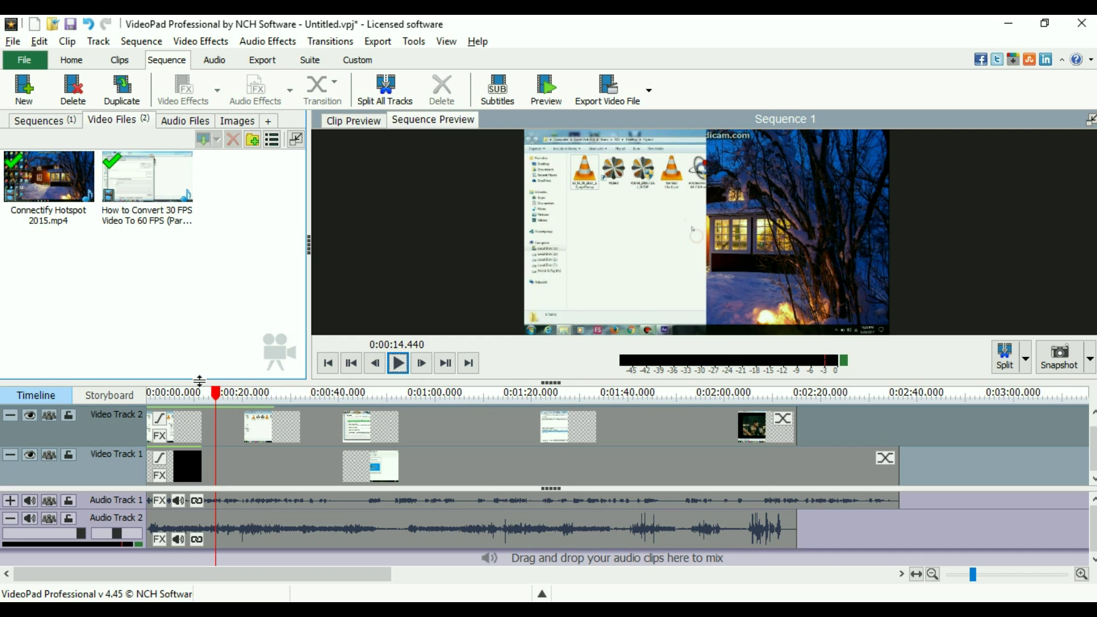
pyautogui.rightClick(183, 430)
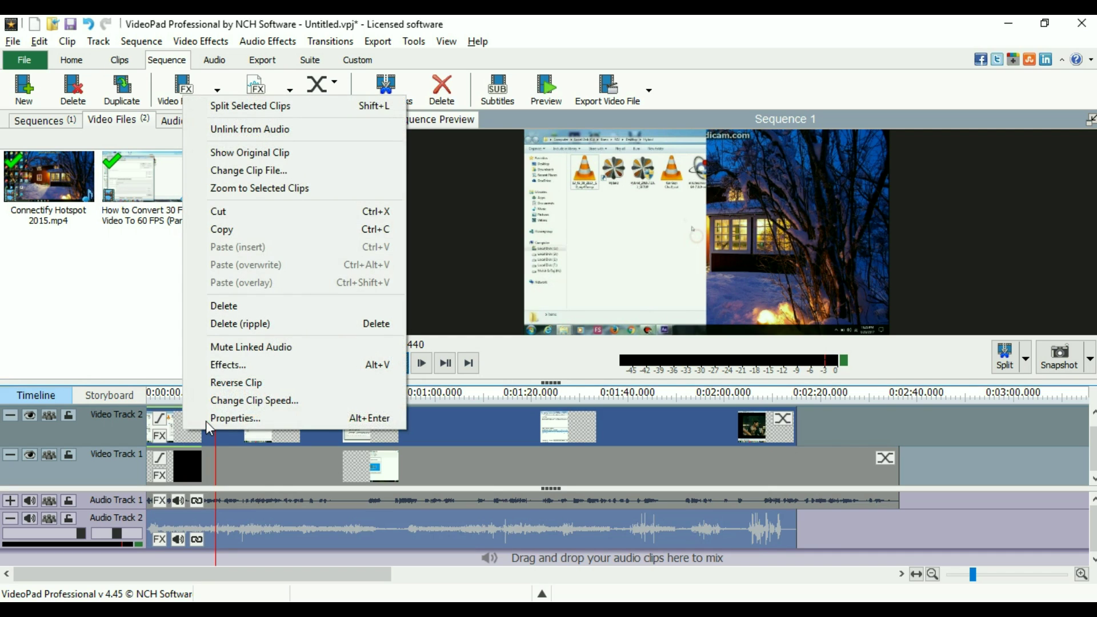
pyautogui.click(221, 368)
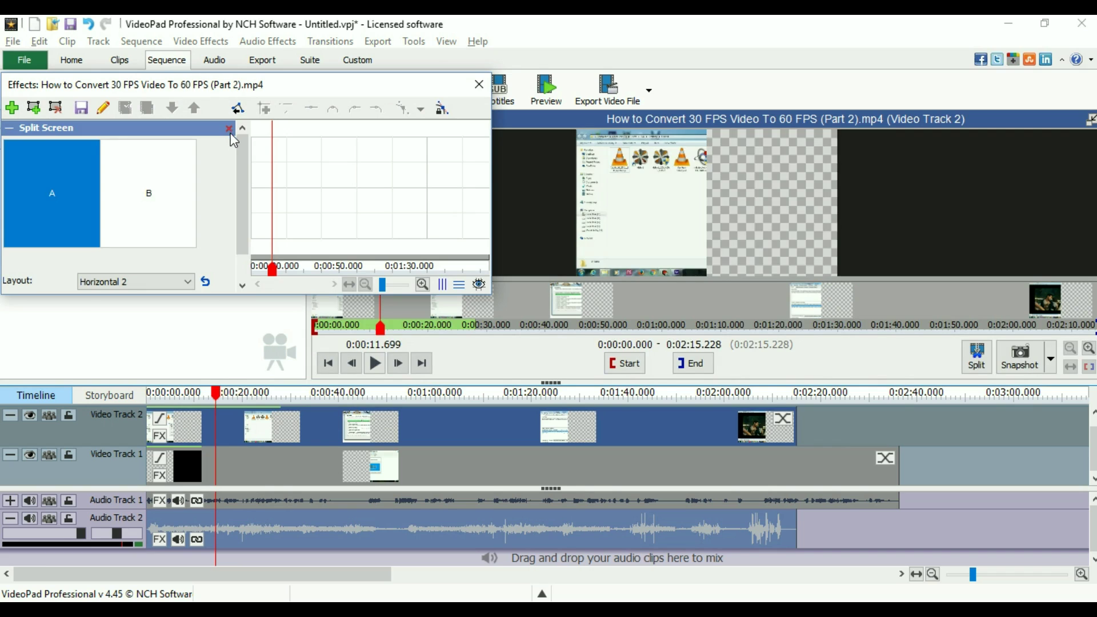
# - Replace the Split Screen effect with a Crop trimming the bottom to Y2 46.41, then delete it
pyautogui.click(229, 129)
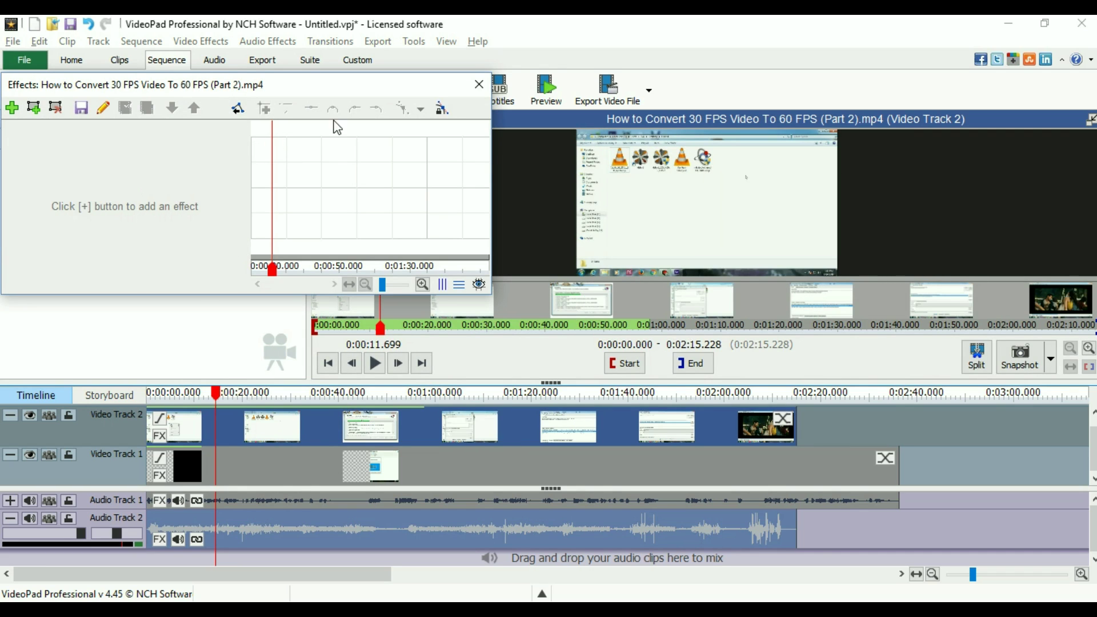
pyautogui.click(481, 83)
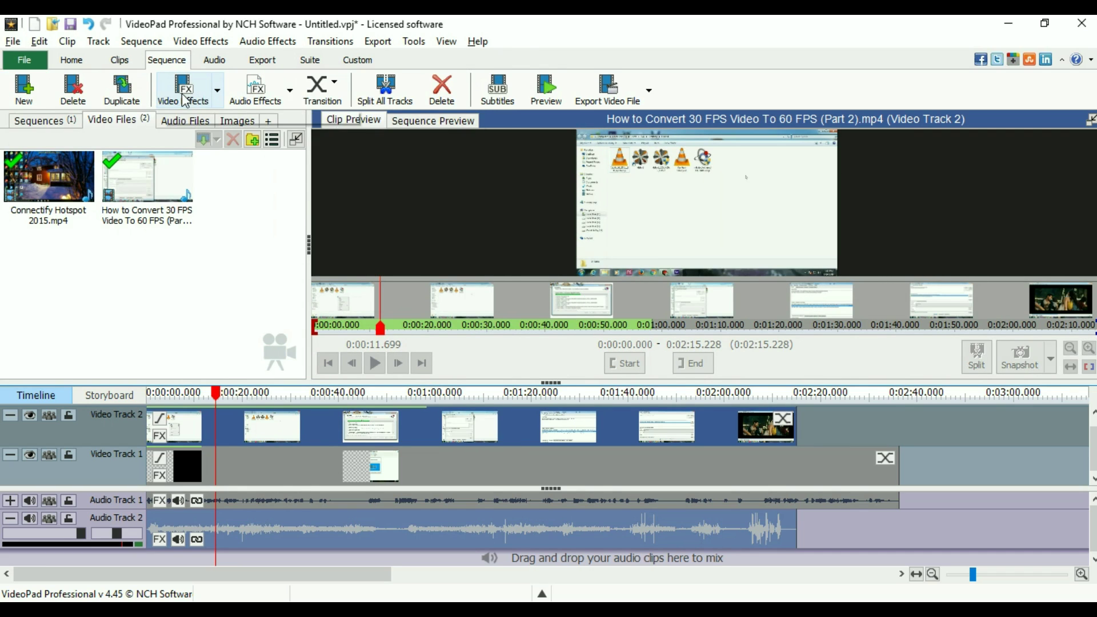
pyautogui.click(217, 97)
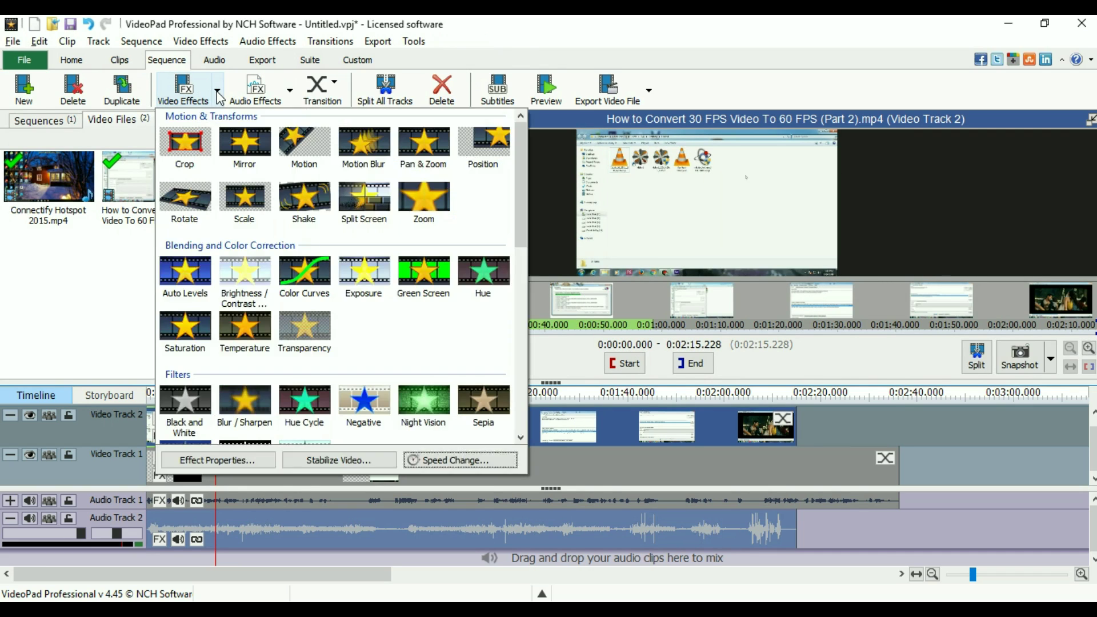
pyautogui.click(201, 161)
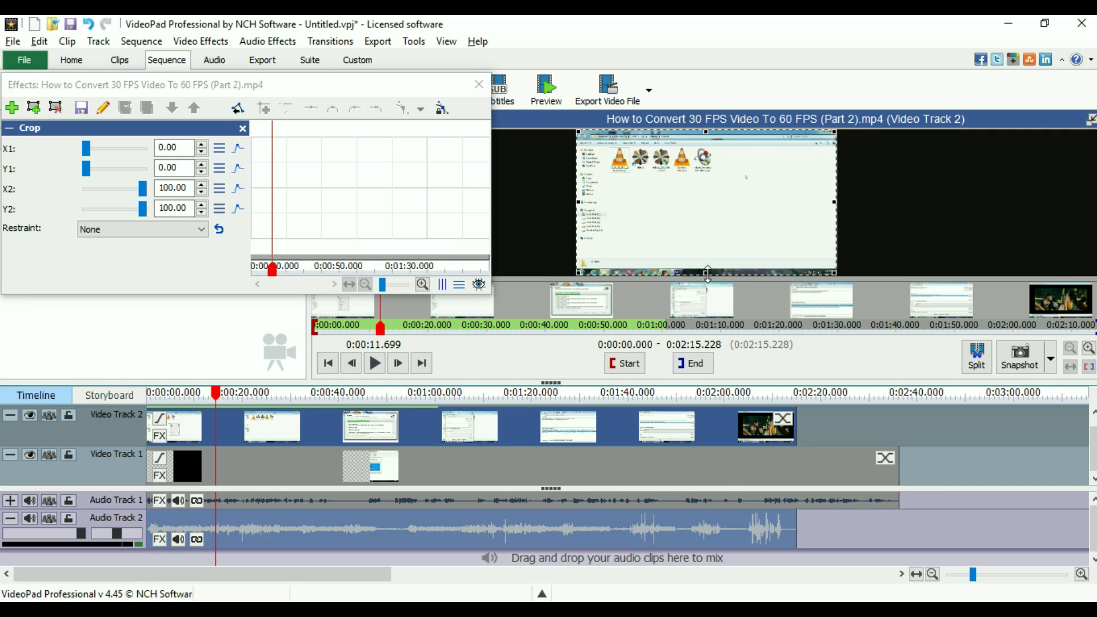
pyautogui.moveTo(707, 271); pyautogui.dragTo(705, 198)
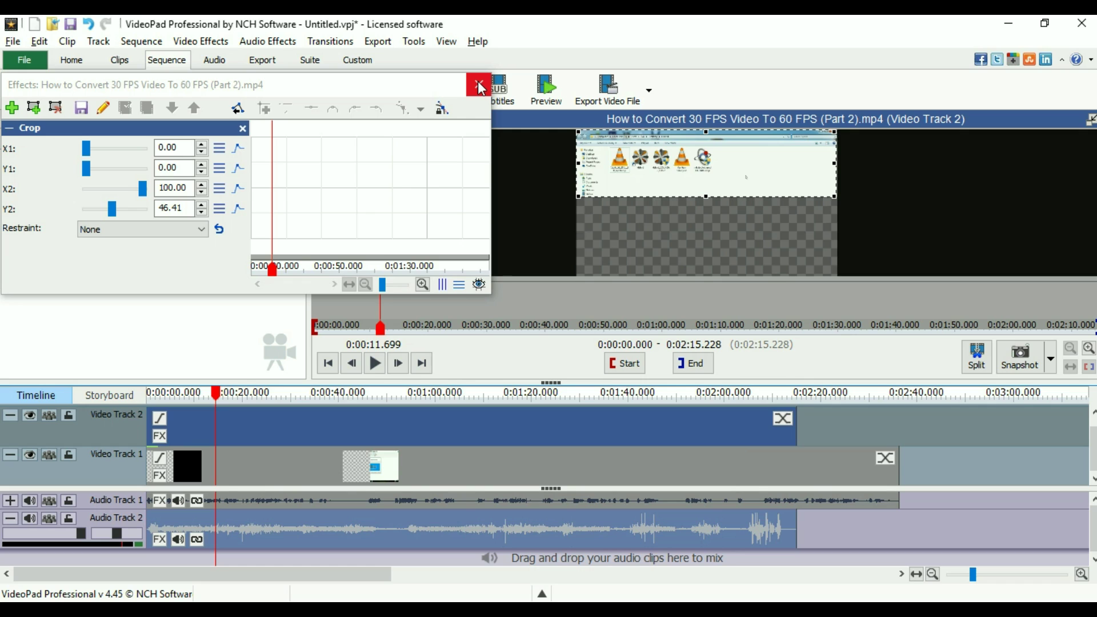
pyautogui.click(242, 128)
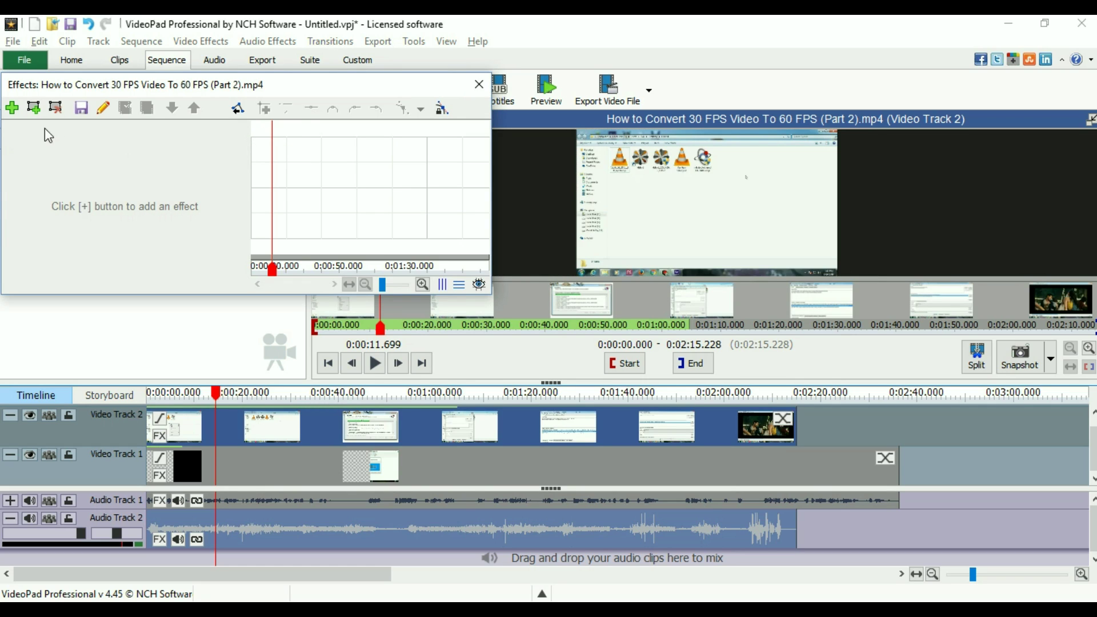
# - Try a Motion effect that shifts the clip right in the frame, then delete it
pyautogui.click(13, 108)
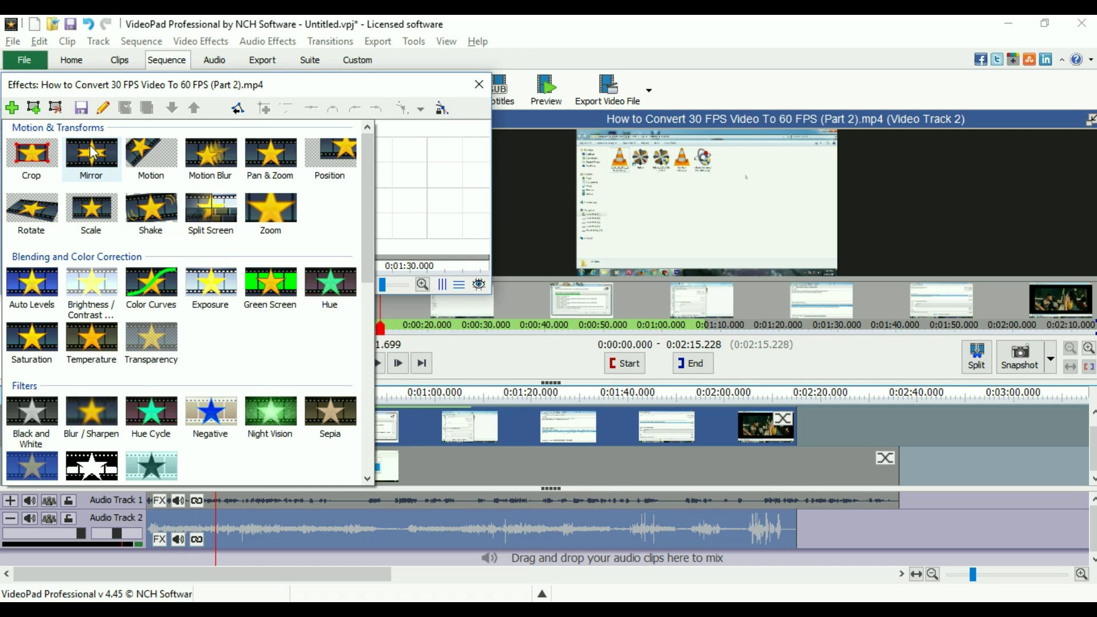
pyautogui.click(150, 173)
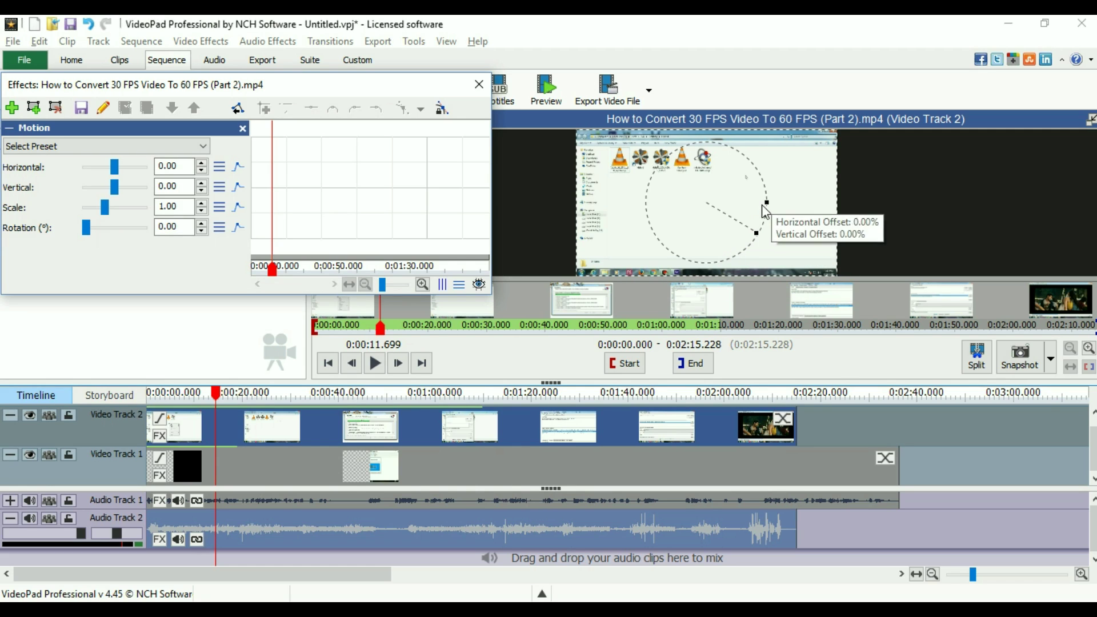
pyautogui.click(770, 211)
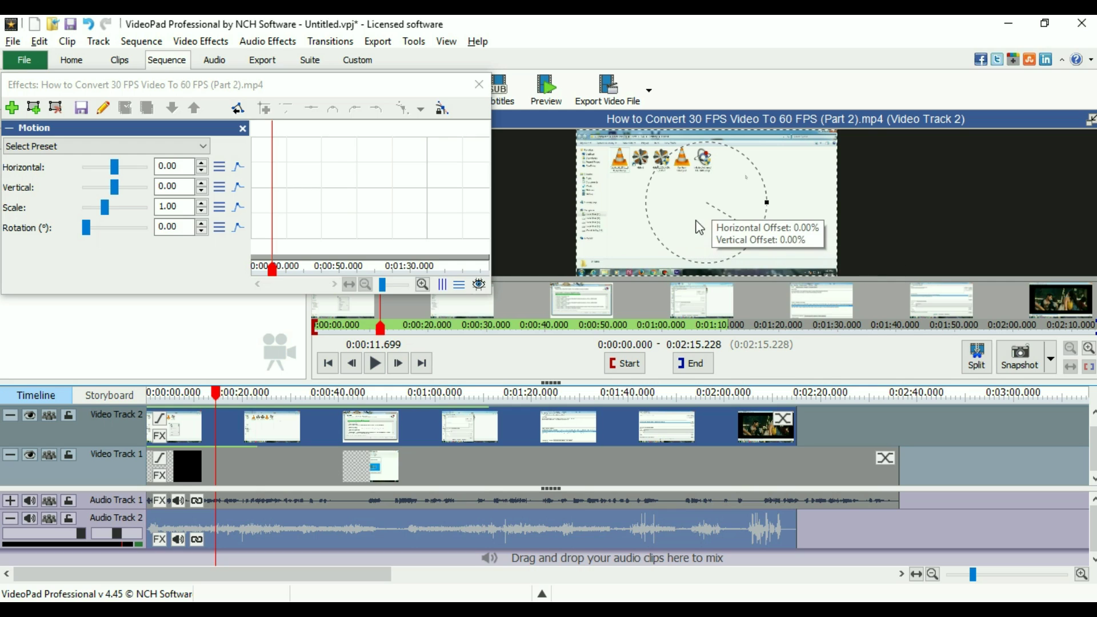
pyautogui.moveTo(717, 199); pyautogui.dragTo(744, 202)
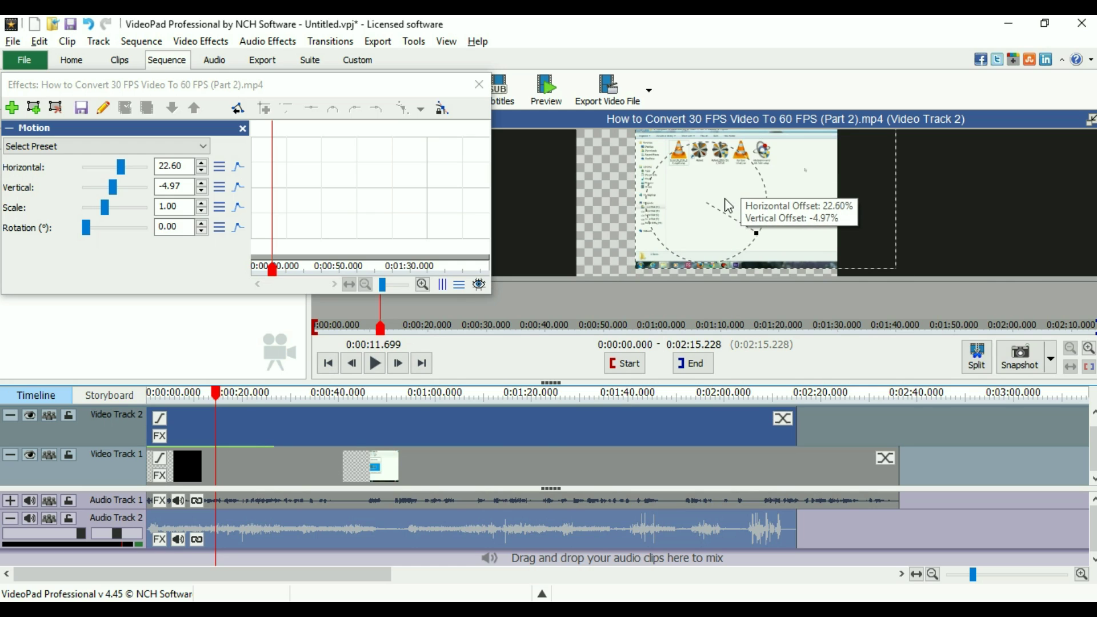
pyautogui.click(243, 129)
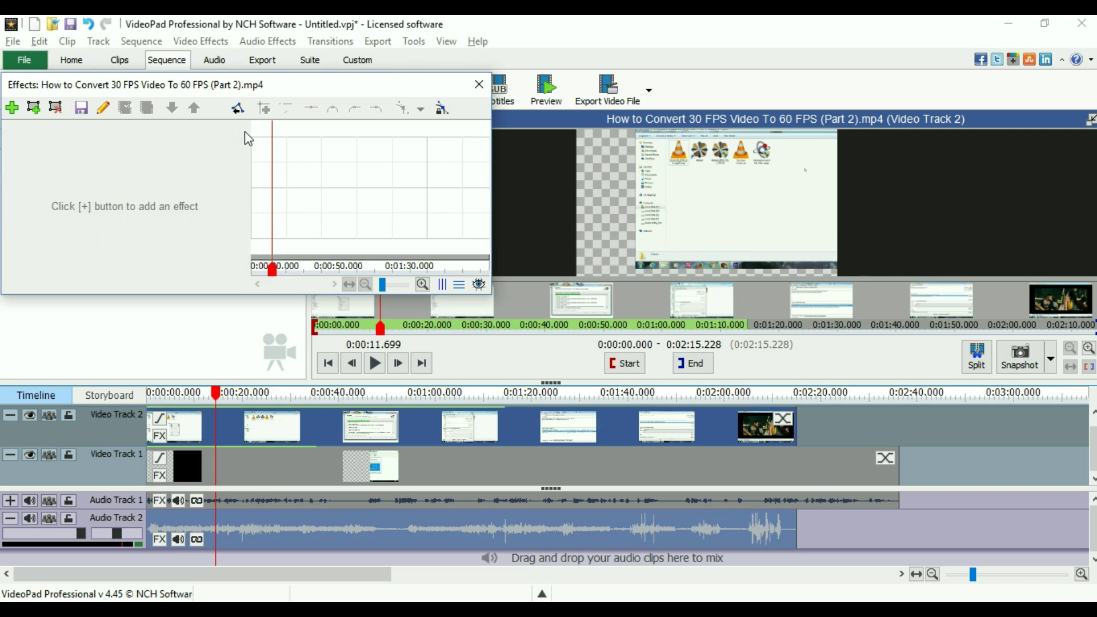
# - Try a Scale effect, resizing to 1.00 horizontal and 0.93 vertical, then delete it
pyautogui.click(13, 108)
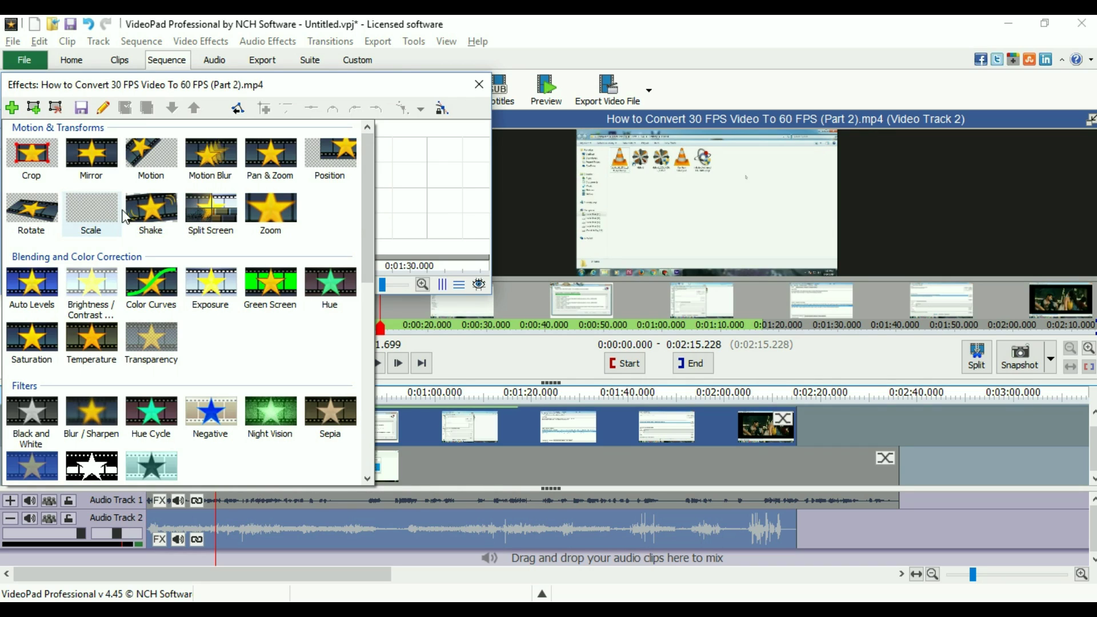
pyautogui.click(114, 224)
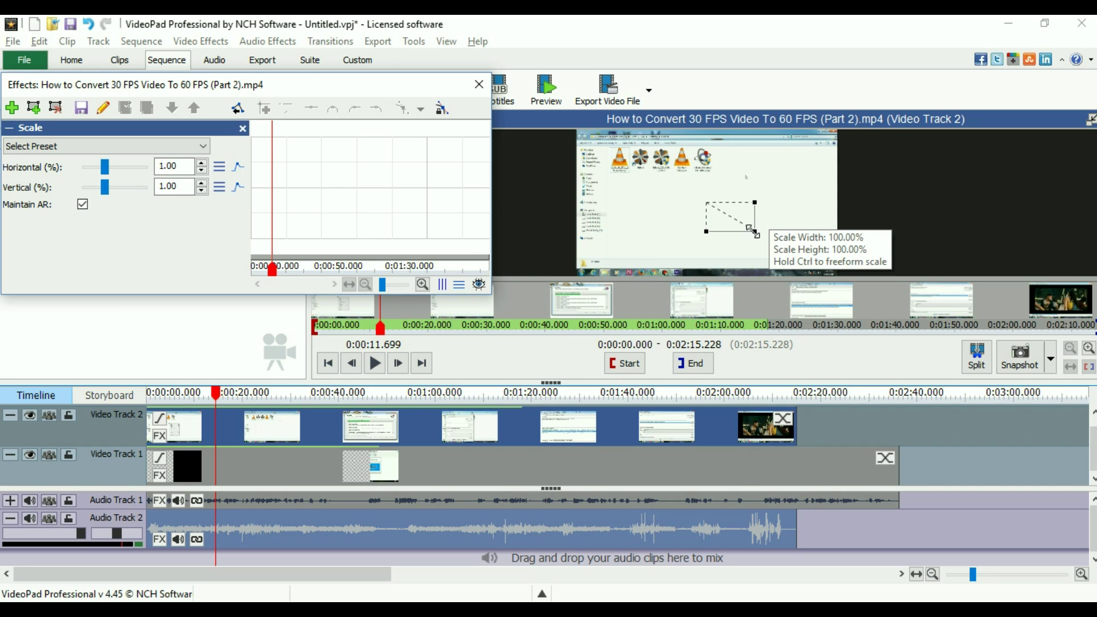
pyautogui.moveTo(755, 232); pyautogui.dragTo(788, 253)
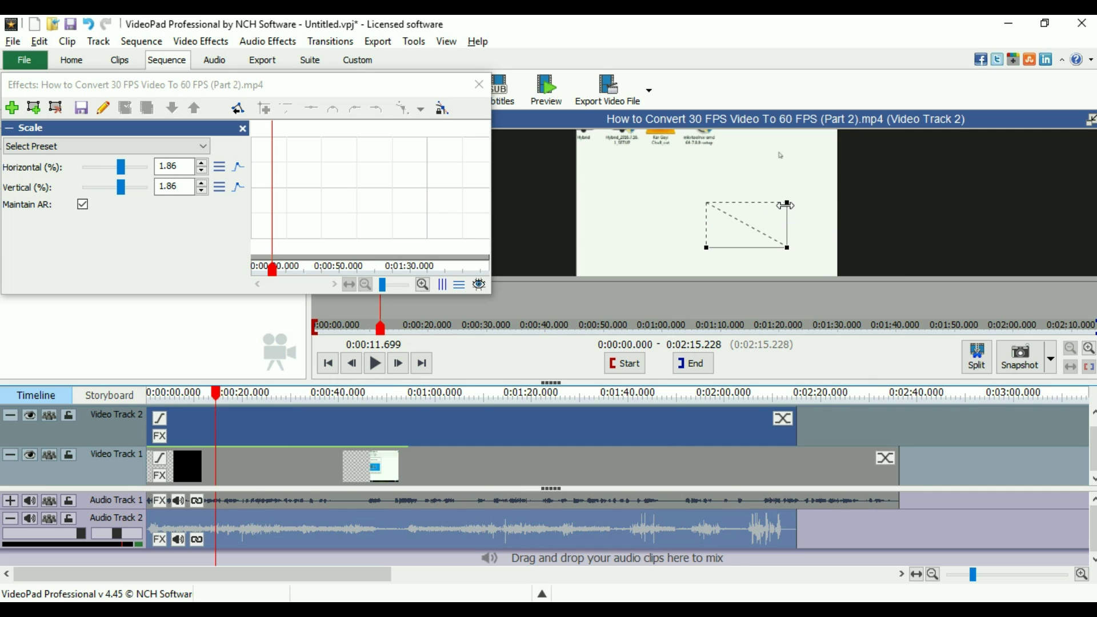
pyautogui.moveTo(786, 206); pyautogui.dragTo(798, 212)
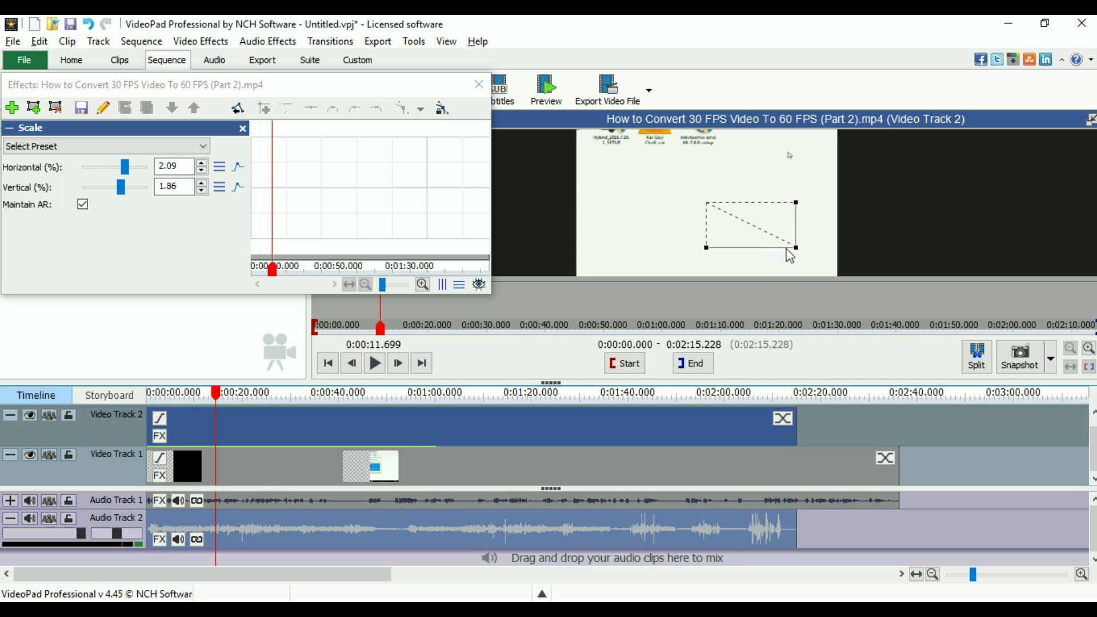
pyautogui.moveTo(787, 230); pyautogui.dragTo(786, 238)
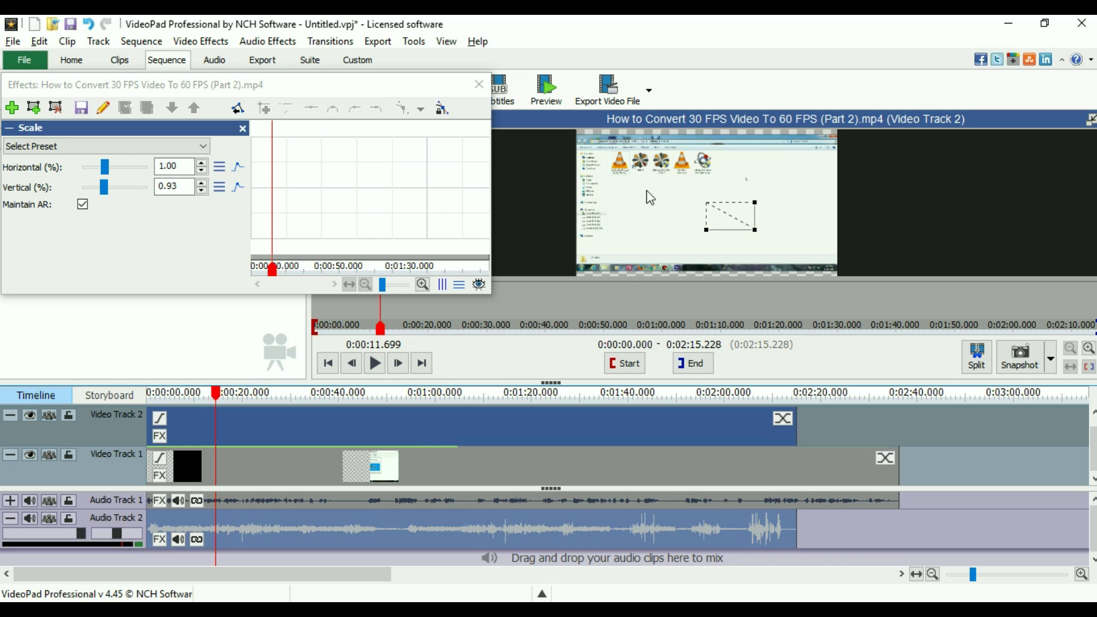
pyautogui.click(242, 131)
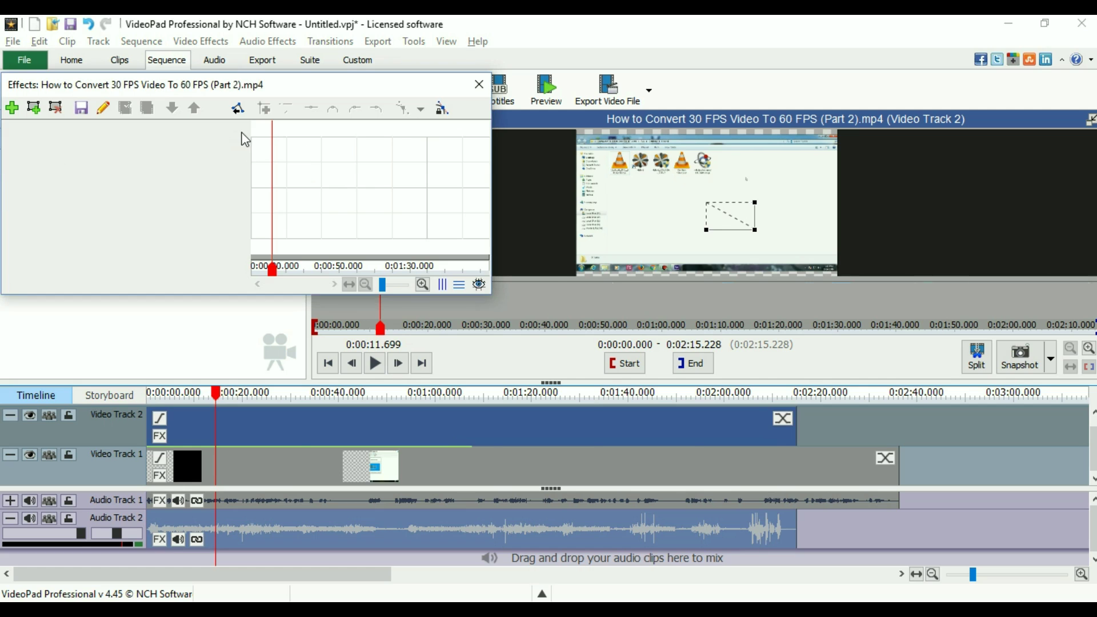
# - Add a Brightness / Contrast / Gamma effect to the How to Convert clip and lower its brightness
pyautogui.click(13, 108)
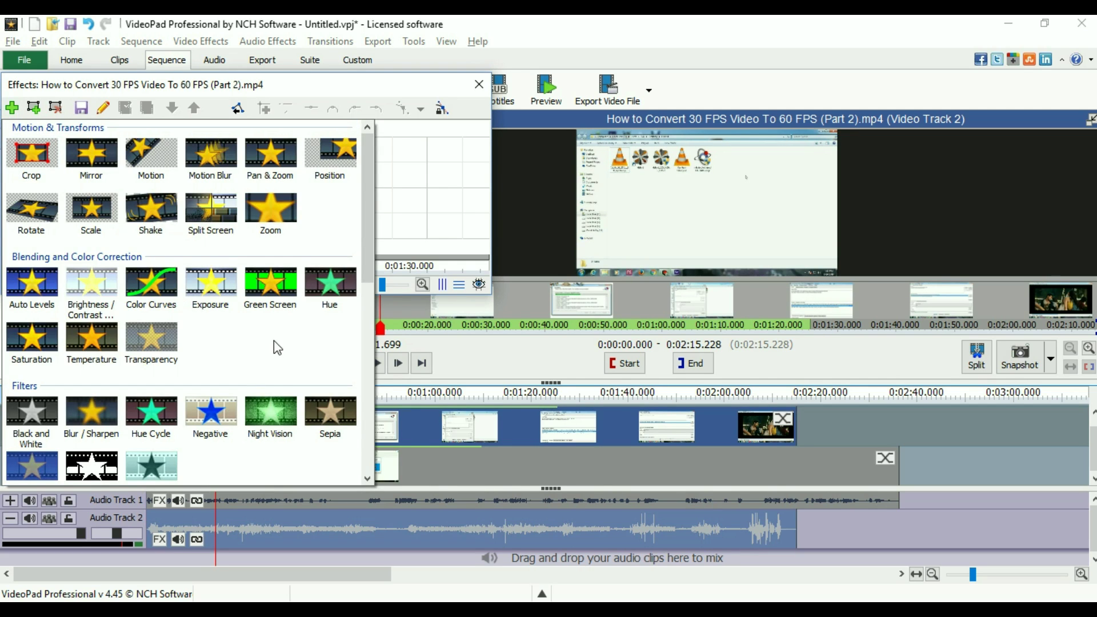
pyautogui.click(76, 283)
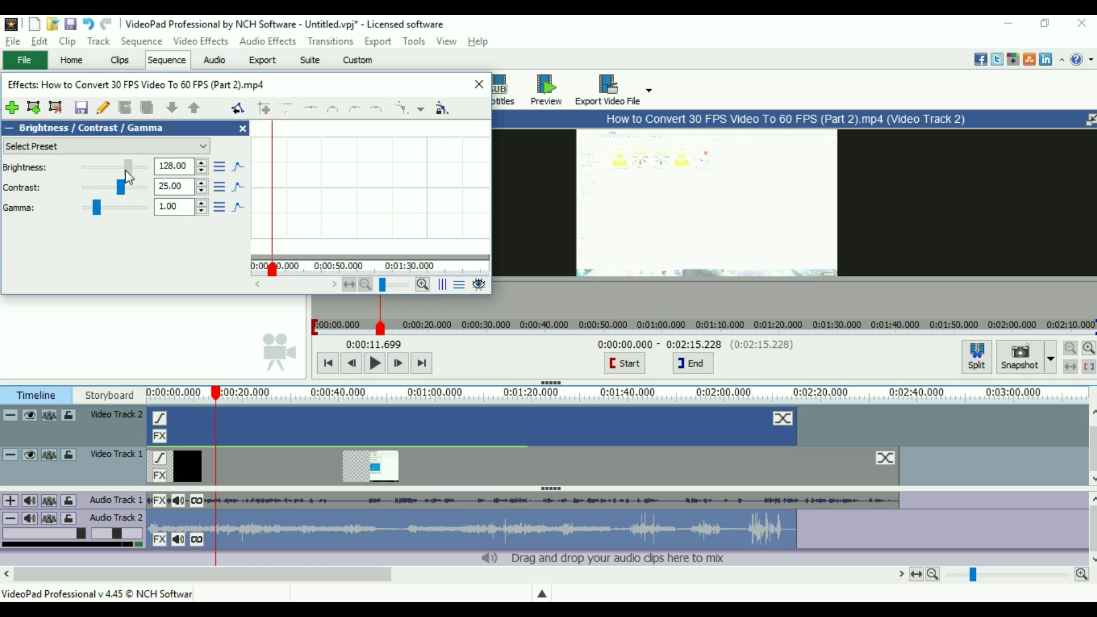
pyautogui.moveTo(110, 169); pyautogui.dragTo(98, 167)
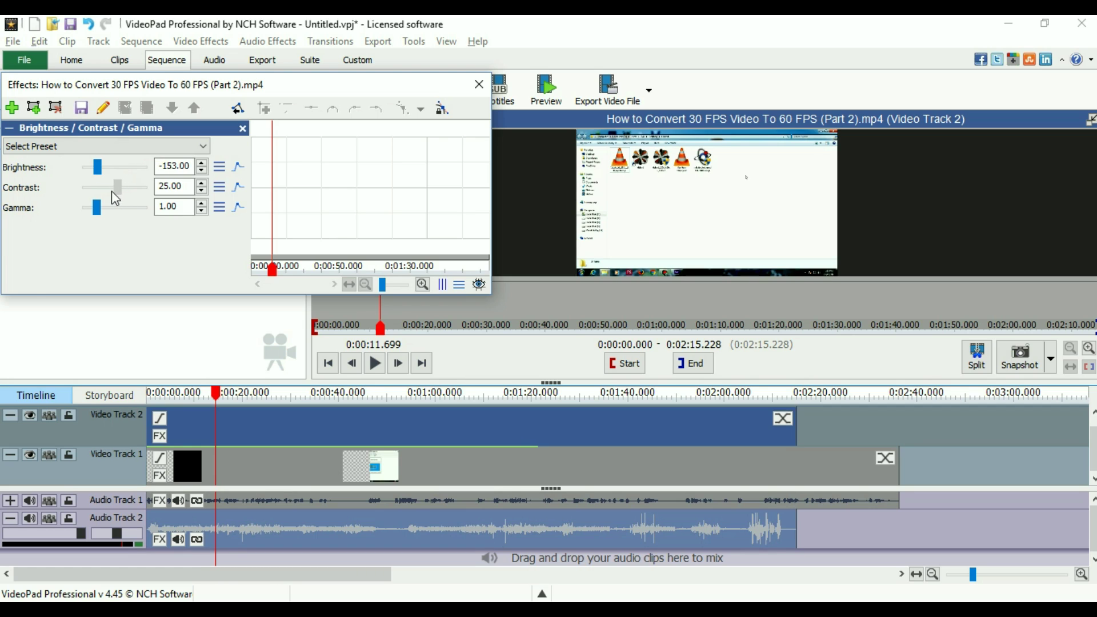
# - Remove the Brightness/Contrast/Gamma effect, add a polygon mask, and drag its four corners around the icon row
pyautogui.click(243, 128)
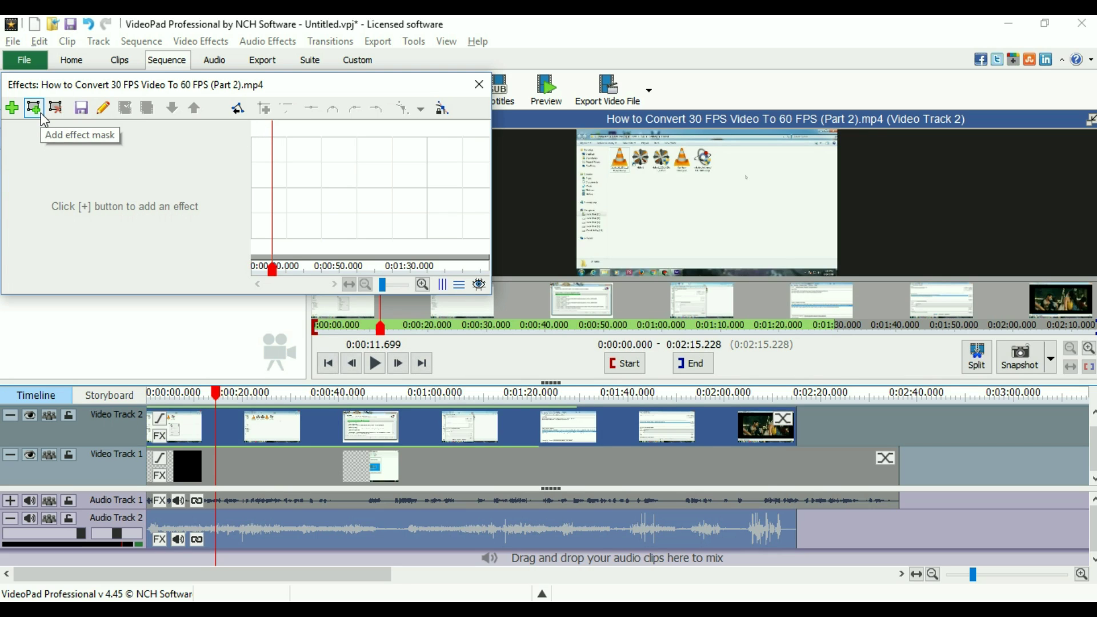
pyautogui.click(34, 109)
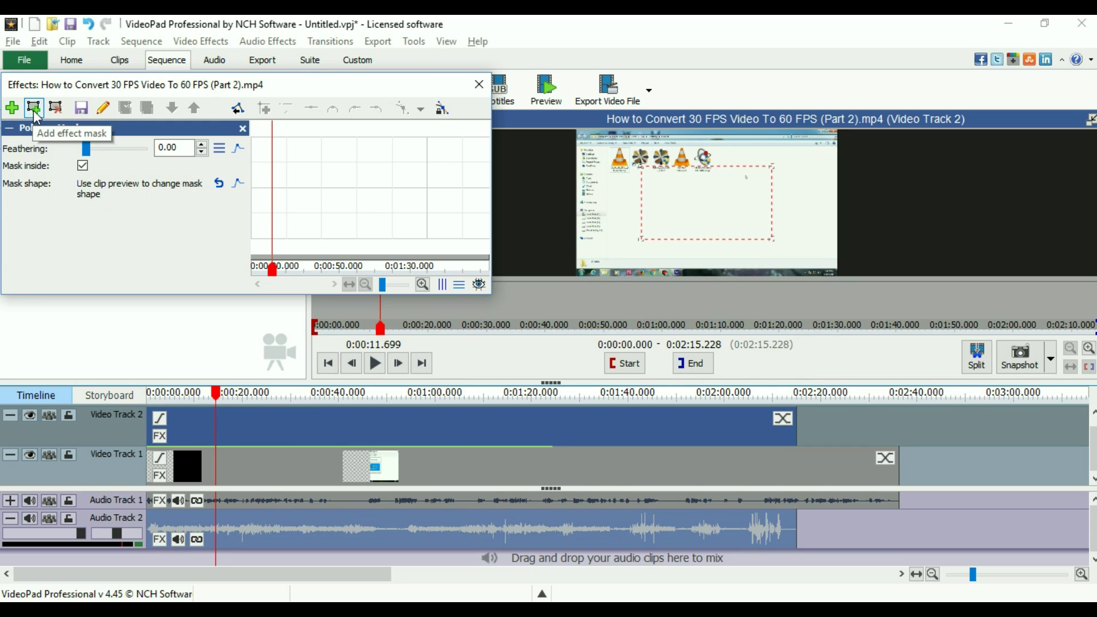
pyautogui.click(641, 168)
pyautogui.moveTo(603, 145); pyautogui.dragTo(603, 143)
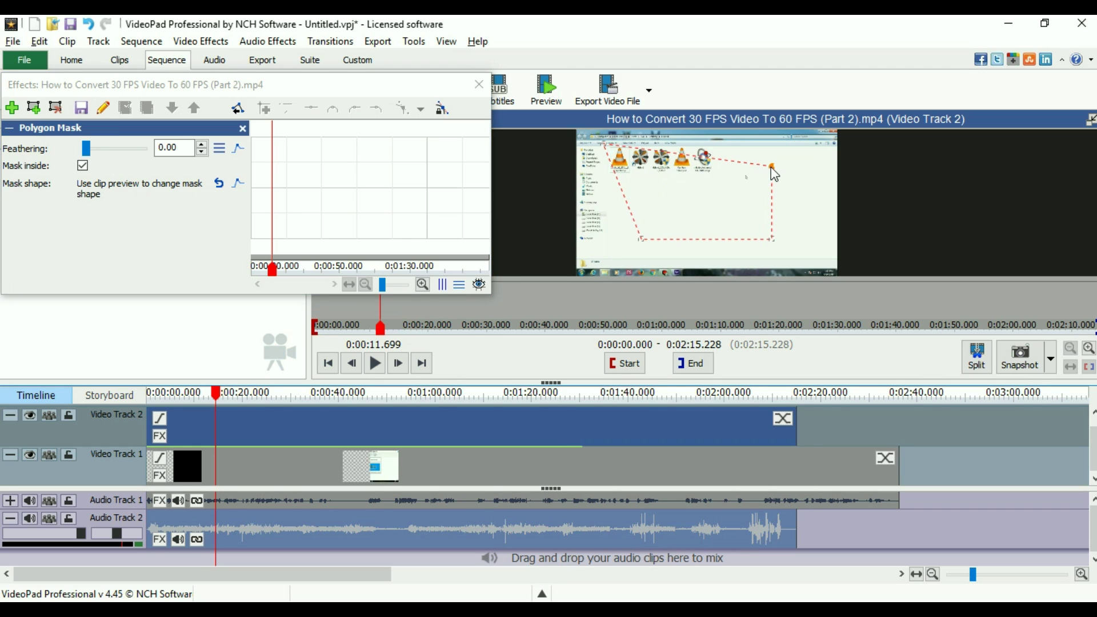
pyautogui.moveTo(770, 168); pyautogui.dragTo(727, 149)
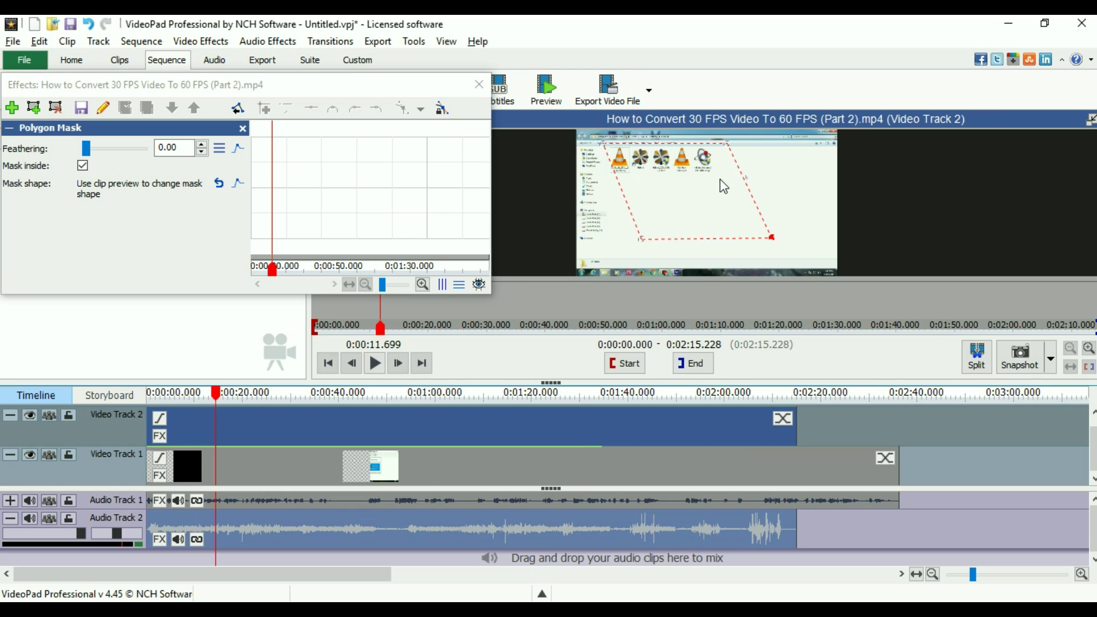
pyautogui.moveTo(642, 239); pyautogui.dragTo(611, 182)
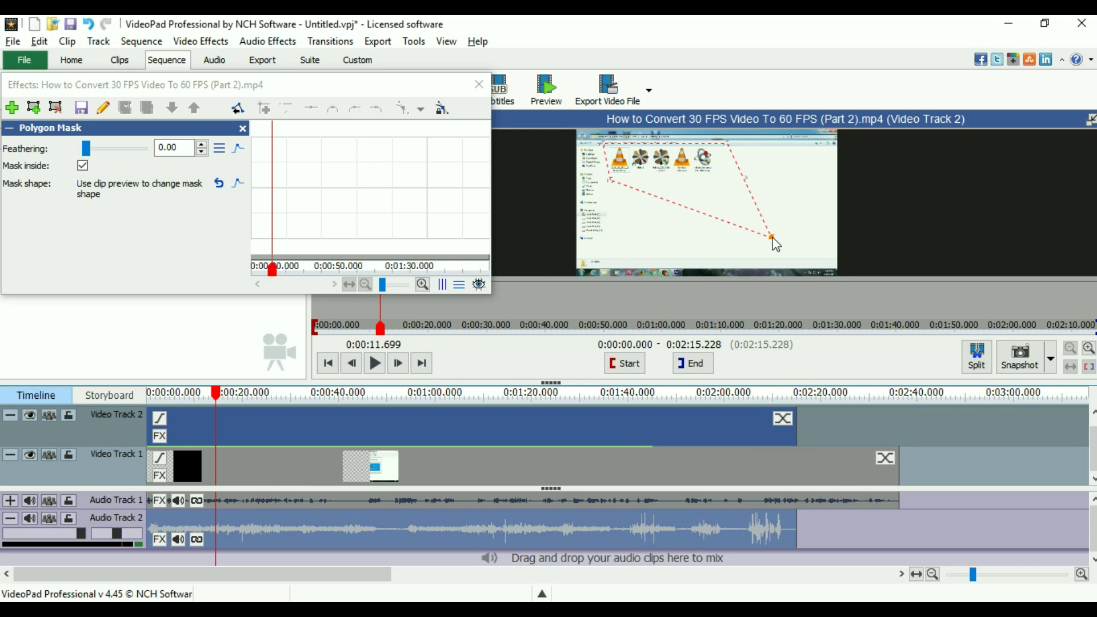
pyautogui.moveTo(772, 237); pyautogui.dragTo(743, 209)
pyautogui.click(12, 107)
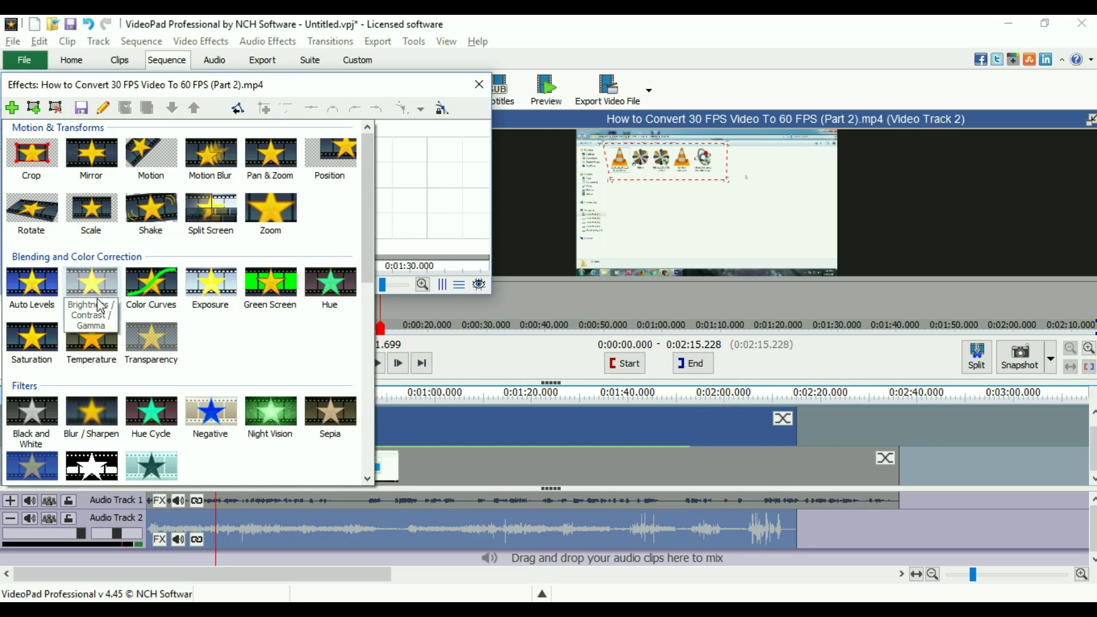
pyautogui.click(91, 301)
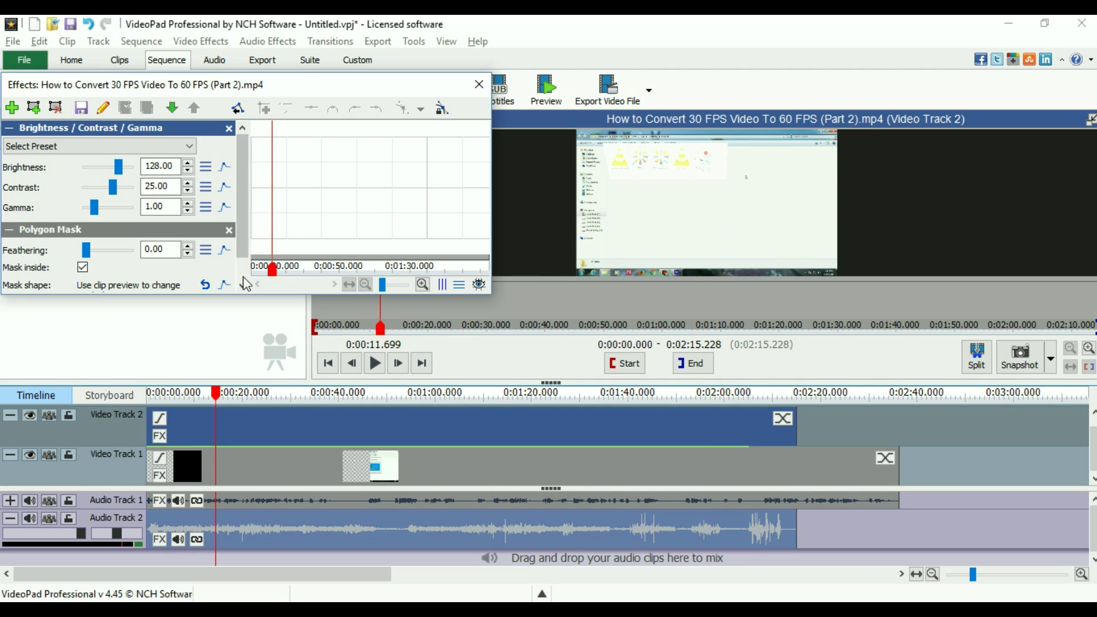
pyautogui.click(226, 129)
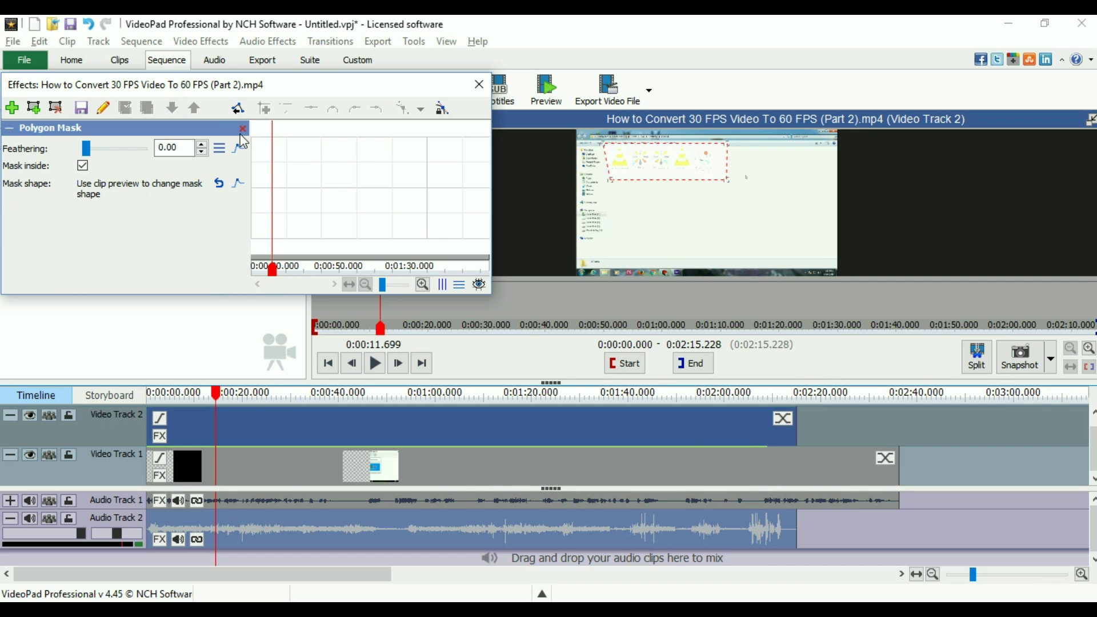
# - Remove the polygon mask and add a Blur / Sharpen effect with smoothness 16.00
pyautogui.click(243, 130)
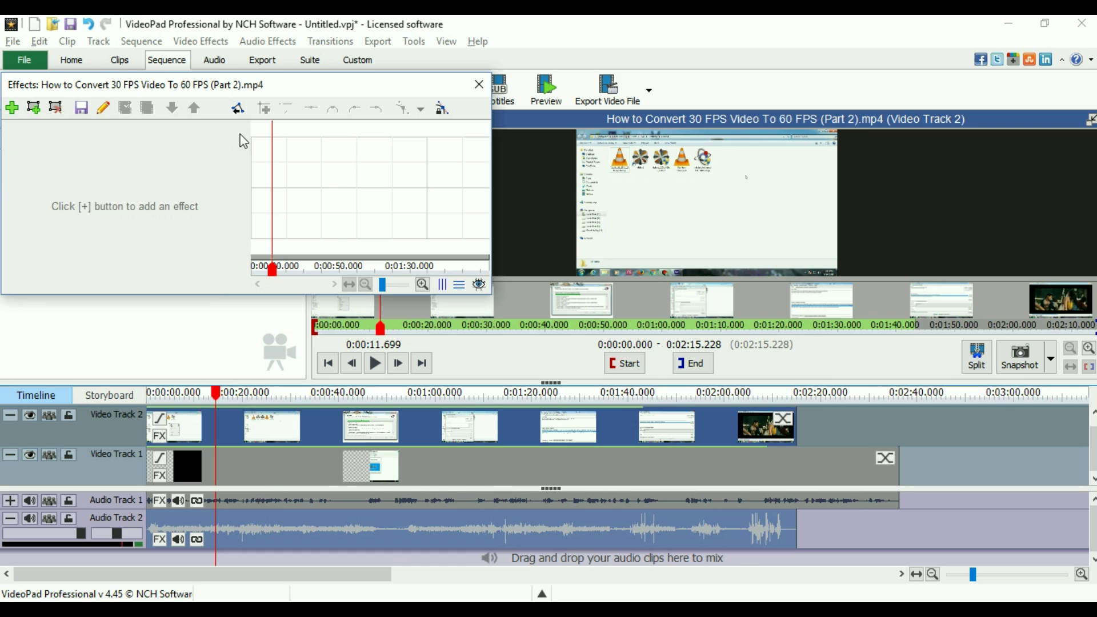
pyautogui.click(13, 108)
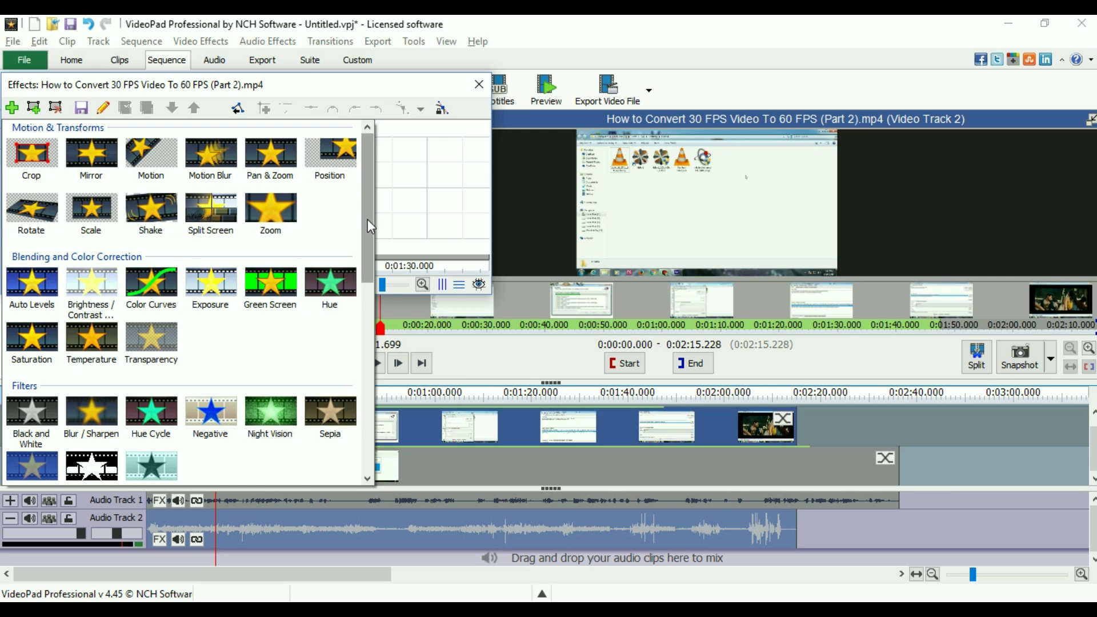
pyautogui.moveTo(368, 220); pyautogui.dragTo(361, 312)
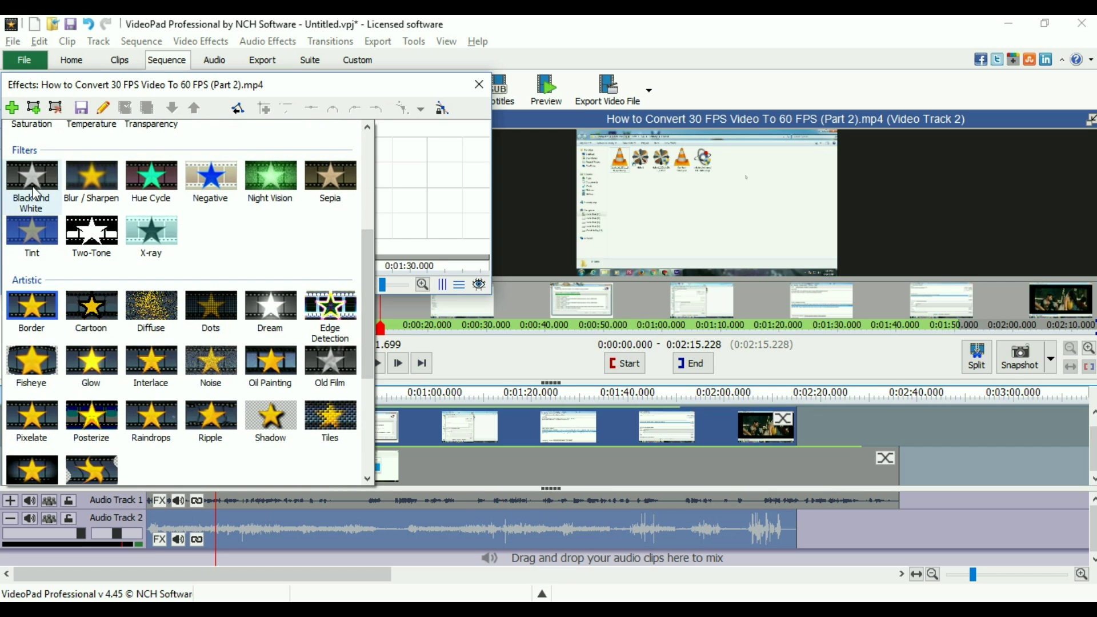
pyautogui.click(81, 183)
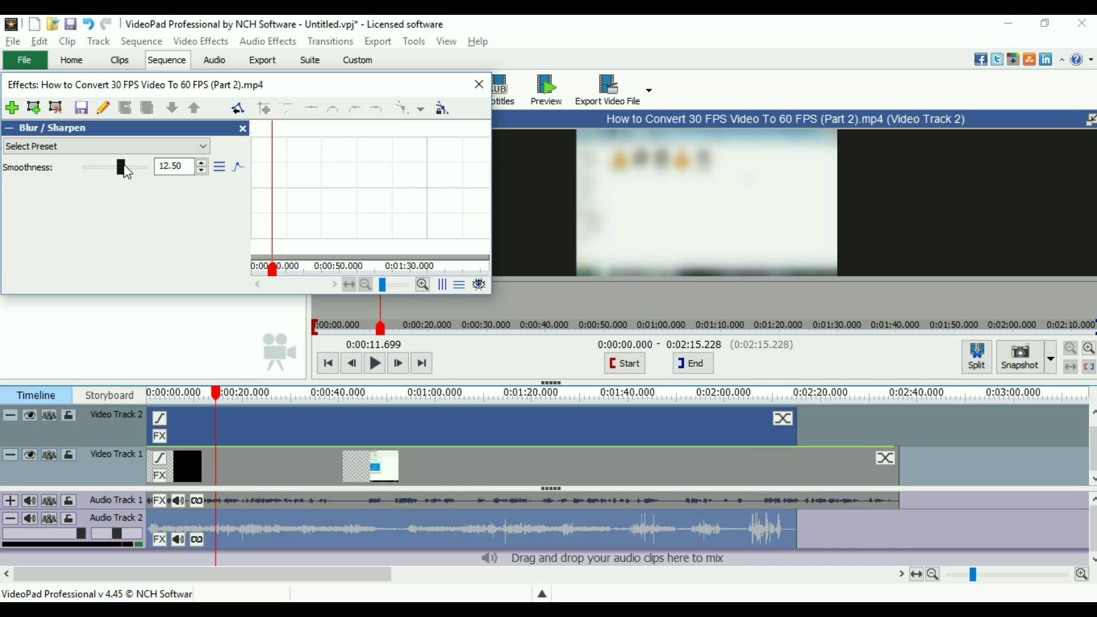
pyautogui.scroll(2, 125, 166)
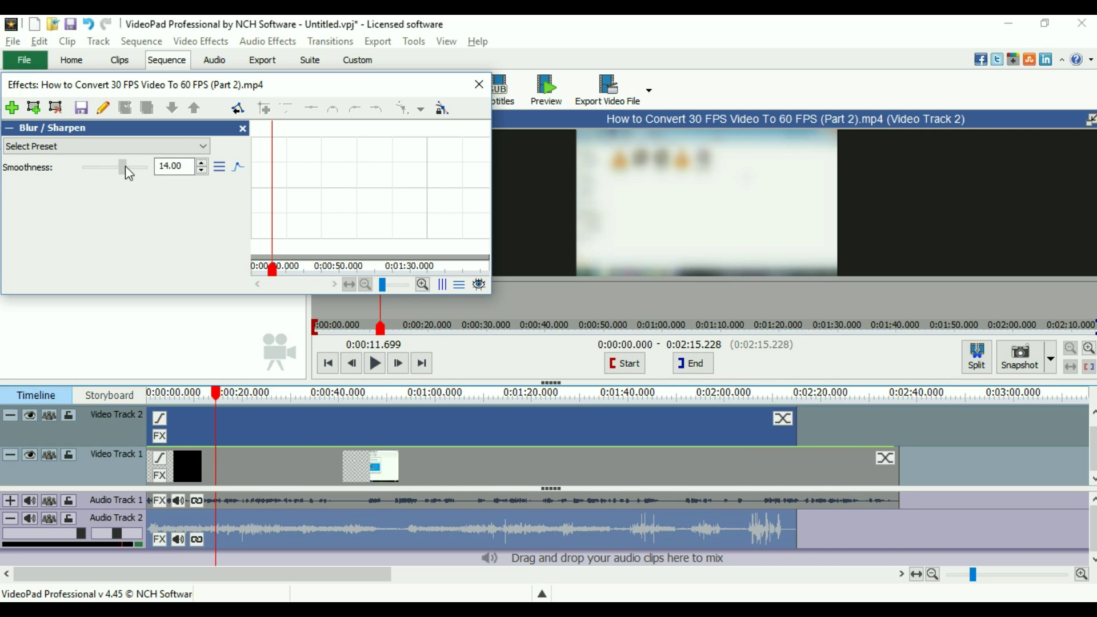
# - Add a new polygon mask, remove Blur / Sharpen, and pull the mask's top corners up toward the icons
pyautogui.click(28, 109)
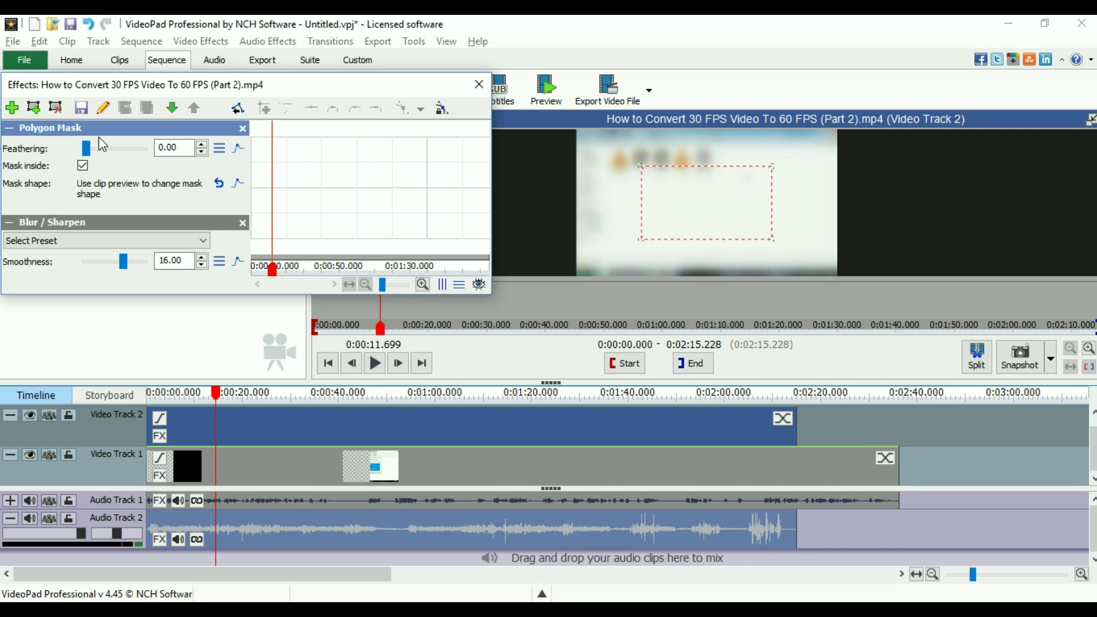
pyautogui.click(242, 222)
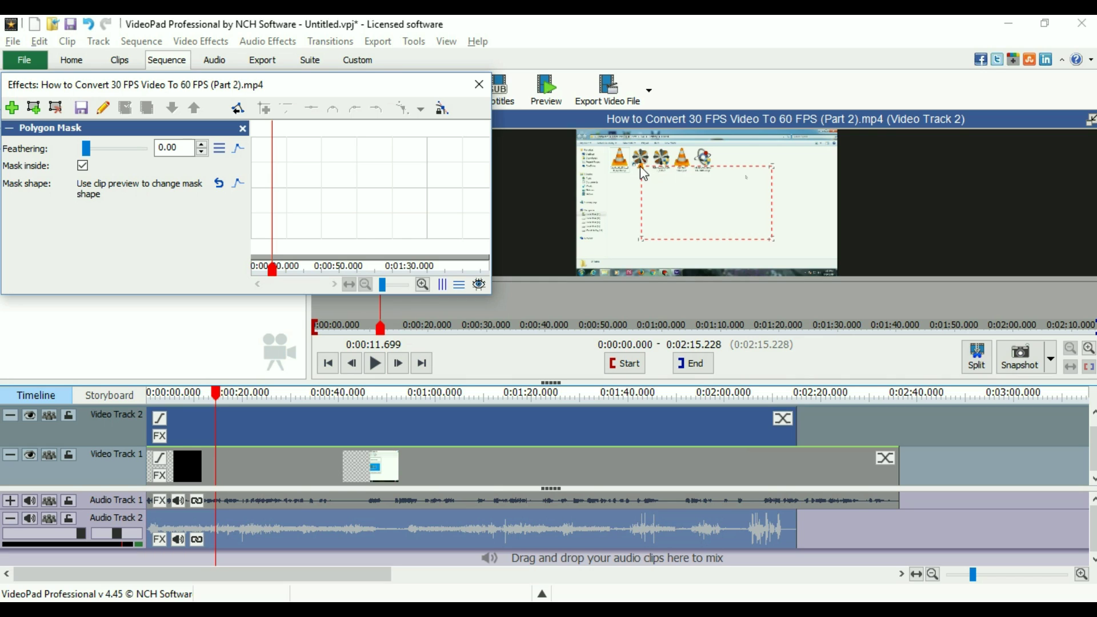
pyautogui.moveTo(641, 167); pyautogui.dragTo(605, 144)
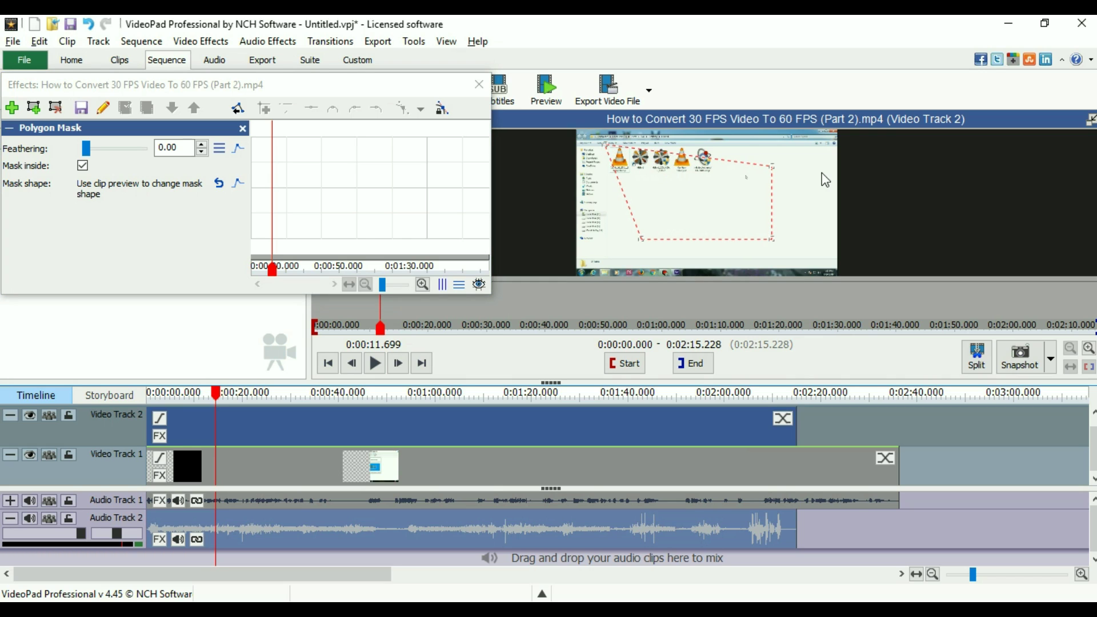
pyautogui.moveTo(774, 166); pyautogui.dragTo(771, 138)
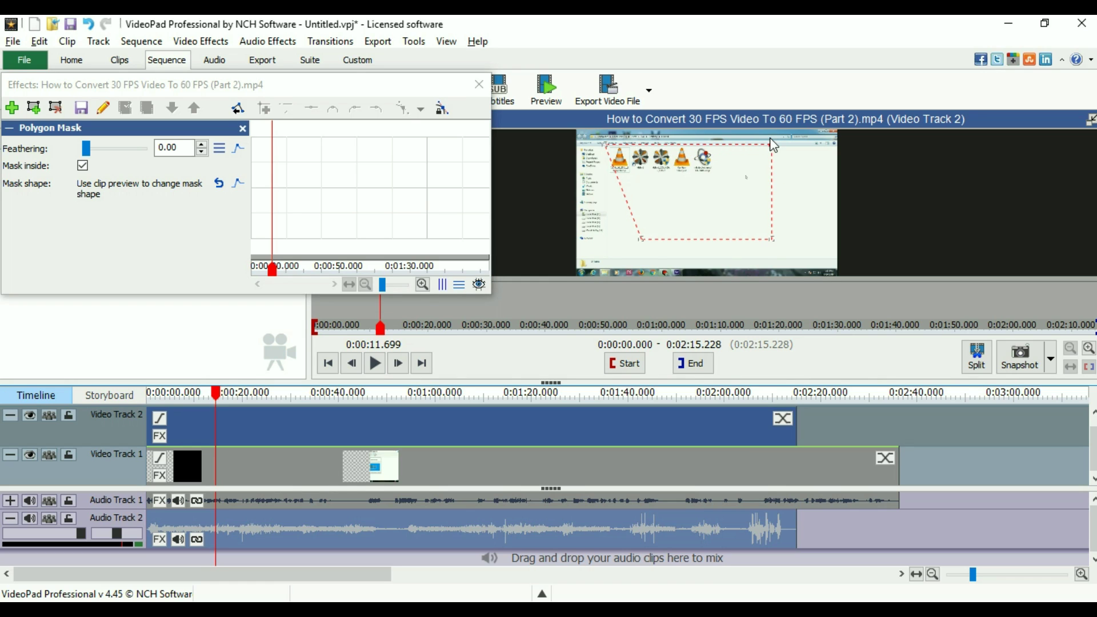
# - Try a Blur / Sharpen at smoothness -11.00, then remove it, leaving only the polygon mask
pyautogui.click(12, 108)
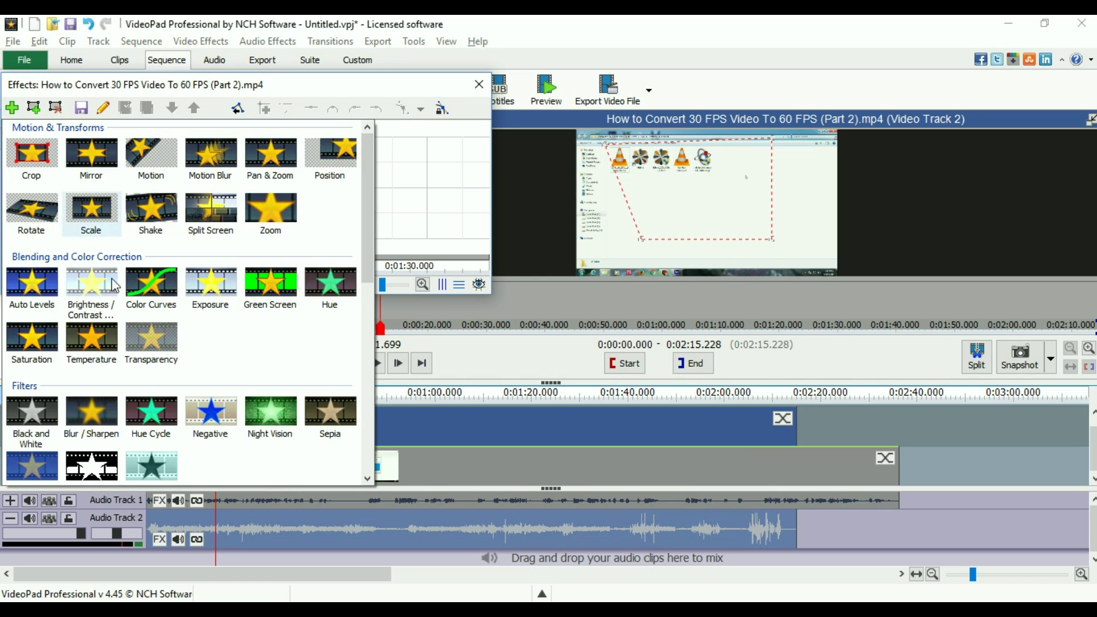
pyautogui.click(96, 425)
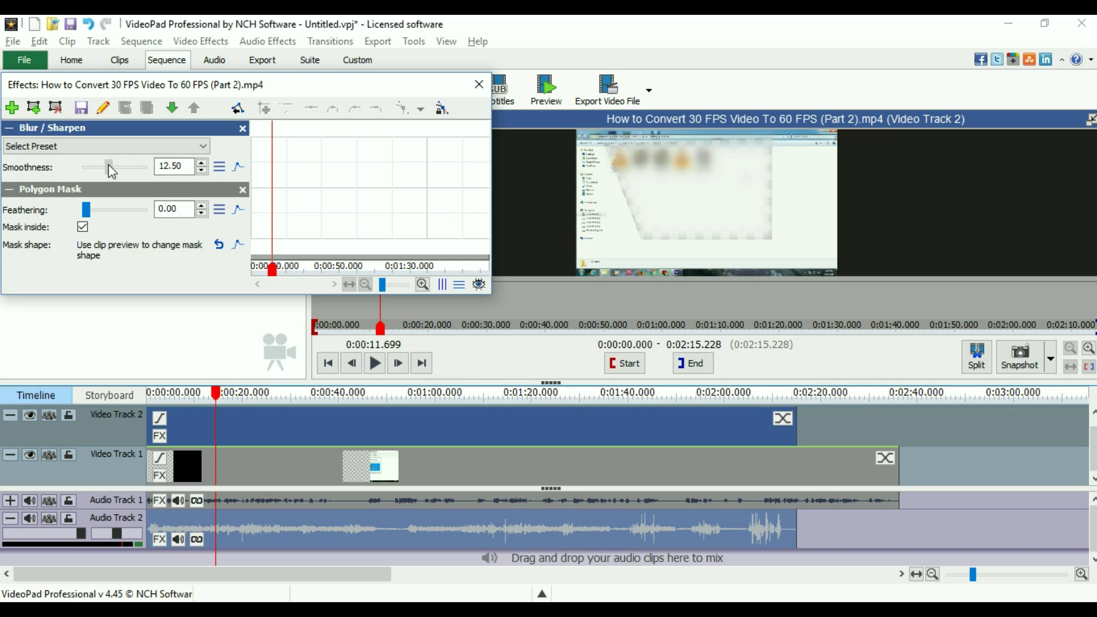
pyautogui.moveTo(110, 164); pyautogui.dragTo(106, 166)
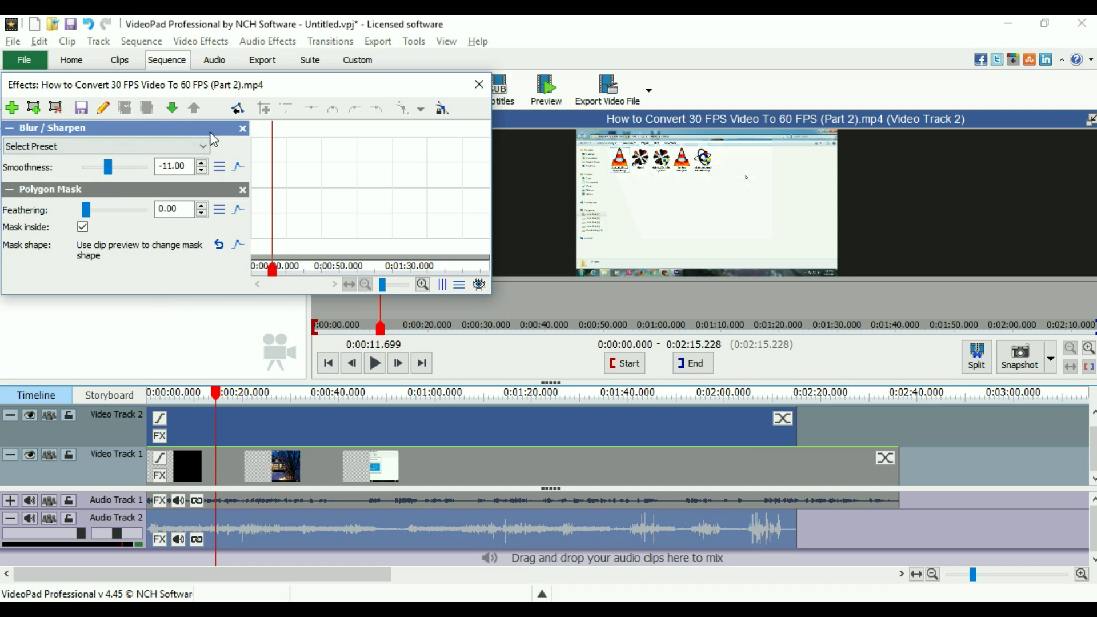
pyautogui.click(243, 129)
pyautogui.click(244, 129)
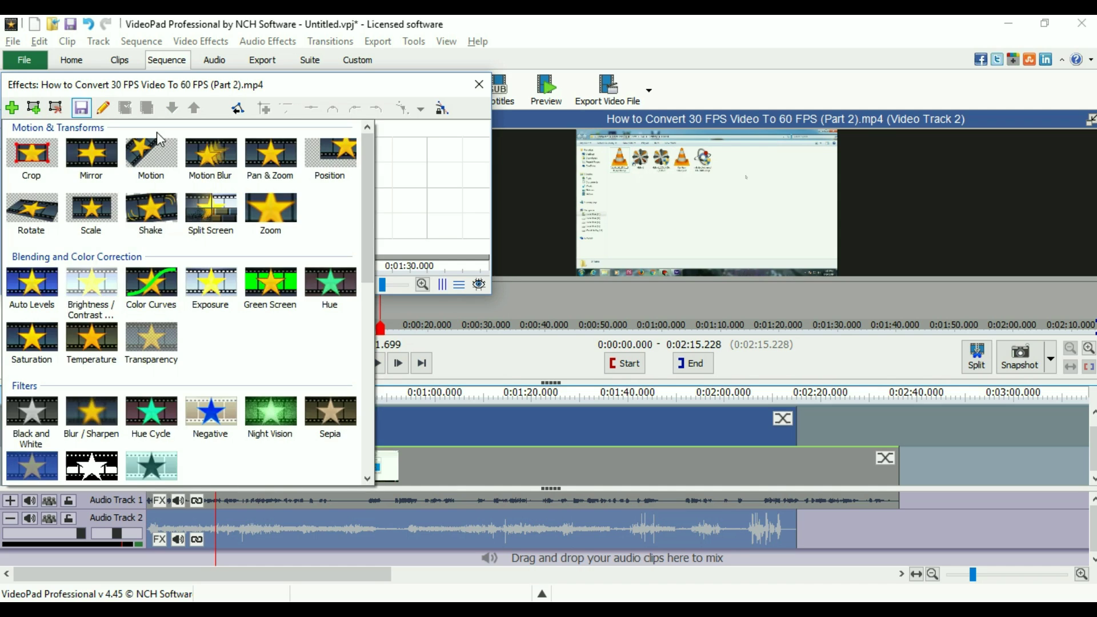
pyautogui.moveTo(367, 206)
pyautogui.mouseDown()
pyautogui.moveTo(366, 385)
pyautogui.moveTo(370, 202)
pyautogui.moveTo(372, 217)
pyautogui.mouseUp()
# - Save the clip's Polygon Mask setup as an effects template named 'Blur effect'
pyautogui.click(330, 130)
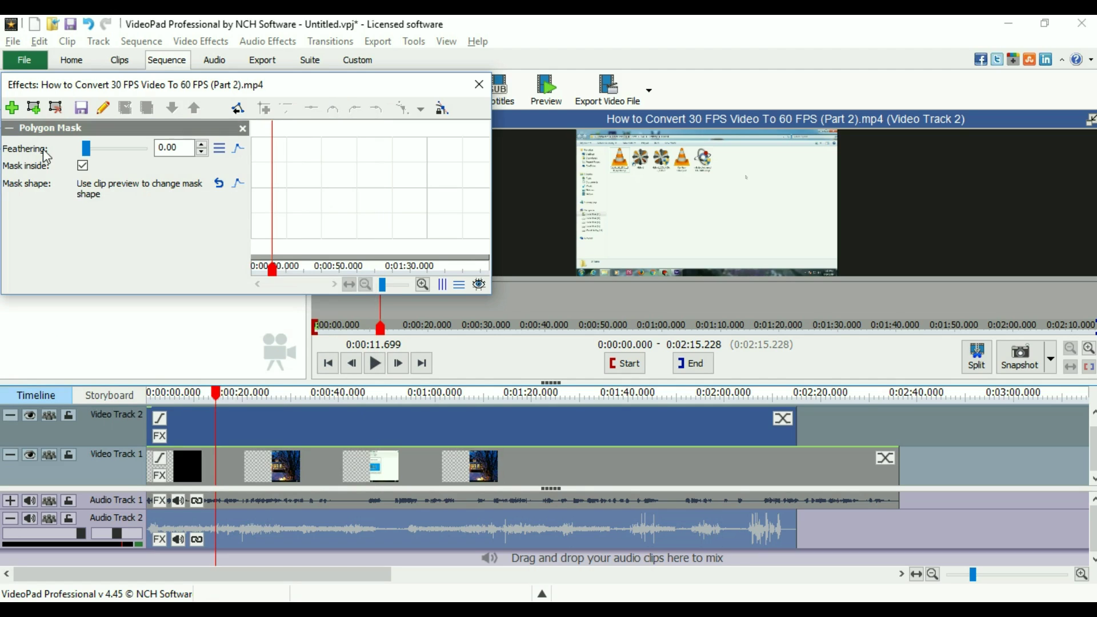
pyautogui.click(83, 109)
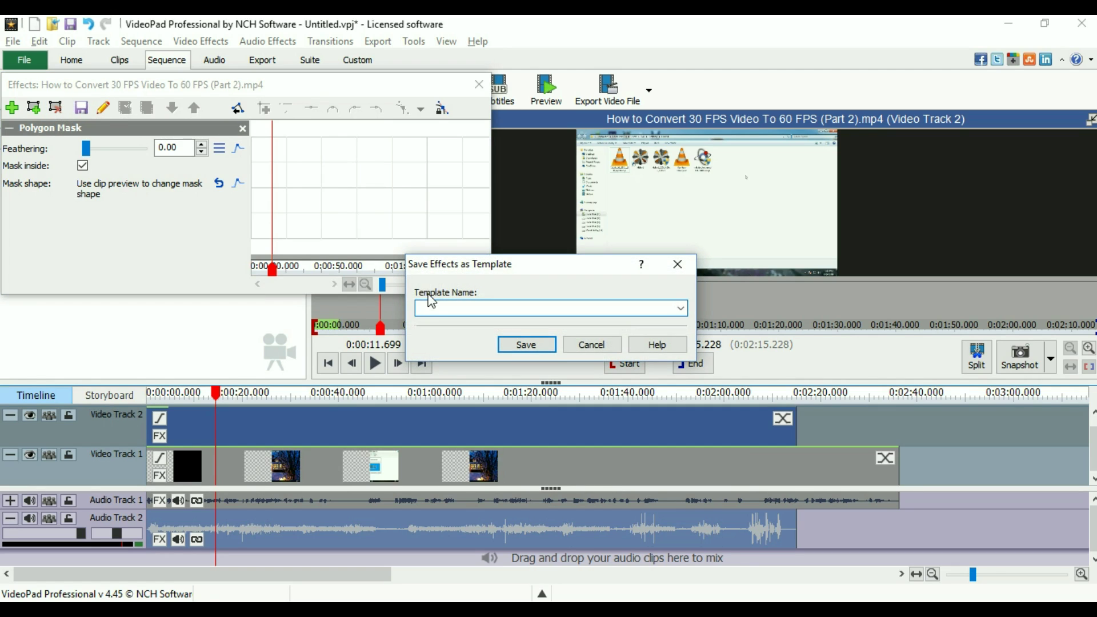
pyautogui.write('M')
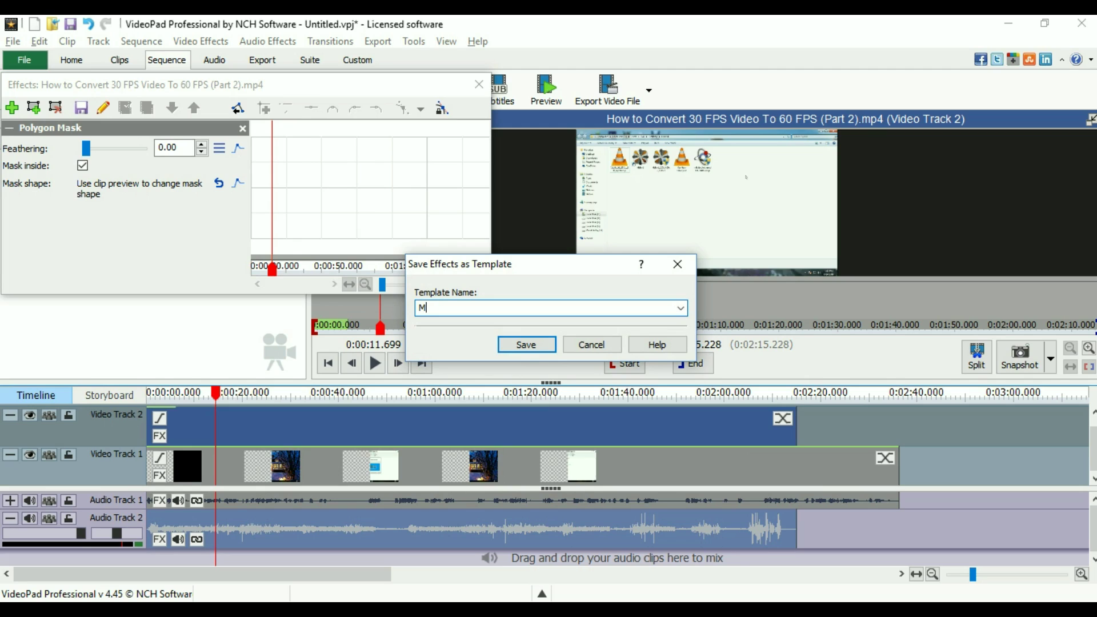
pyautogui.press('BackSpace')
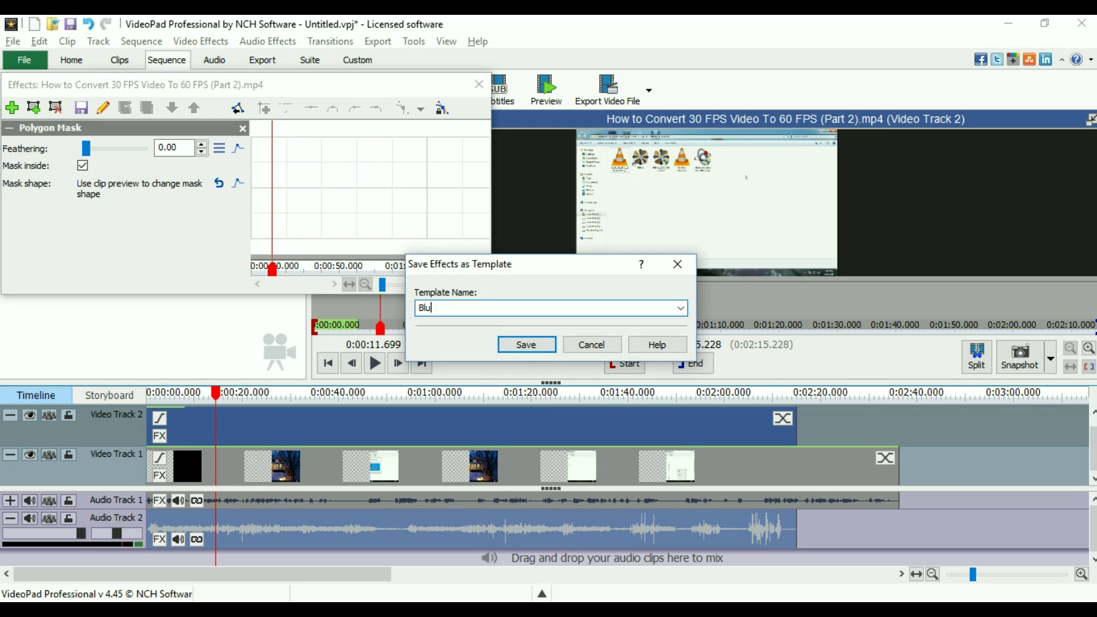
pyautogui.write('Blur effec')
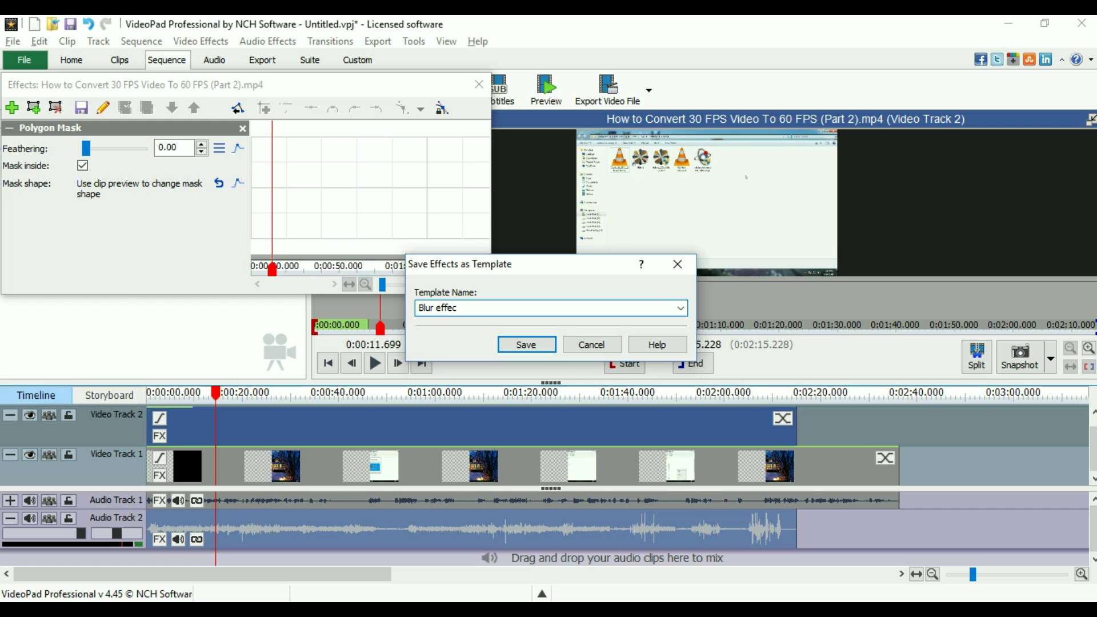
pyautogui.write('t')
pyautogui.click(525, 345)
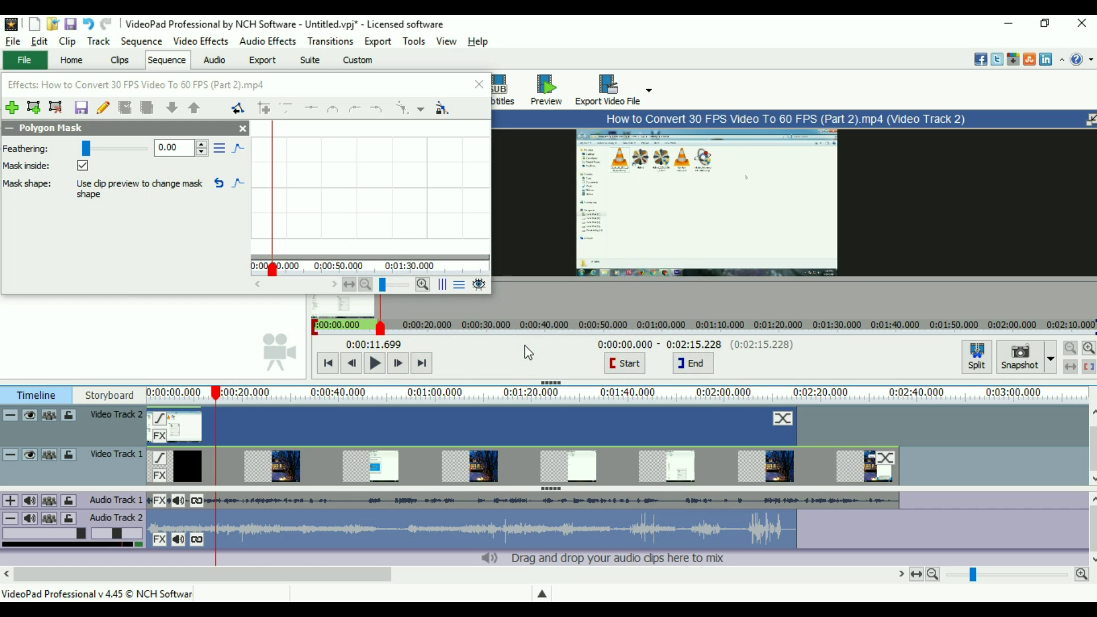
# - Find the 'Blur effect' template in the effects gallery, close the effects window, and select the Video Track 1 clip
pyautogui.click(17, 113)
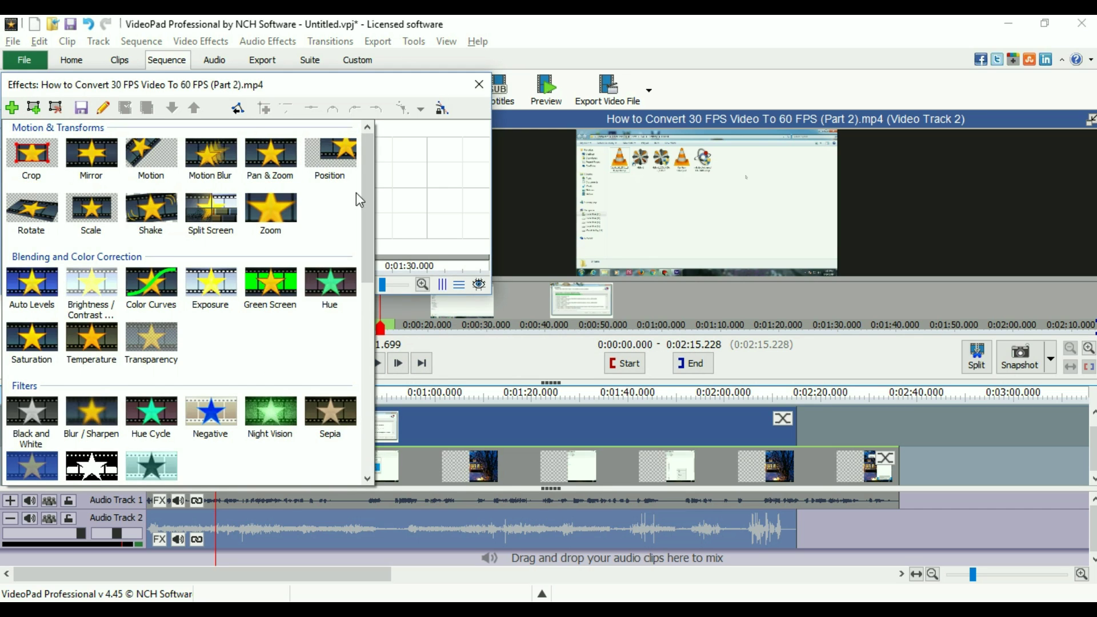
pyautogui.moveTo(368, 206); pyautogui.dragTo(368, 400)
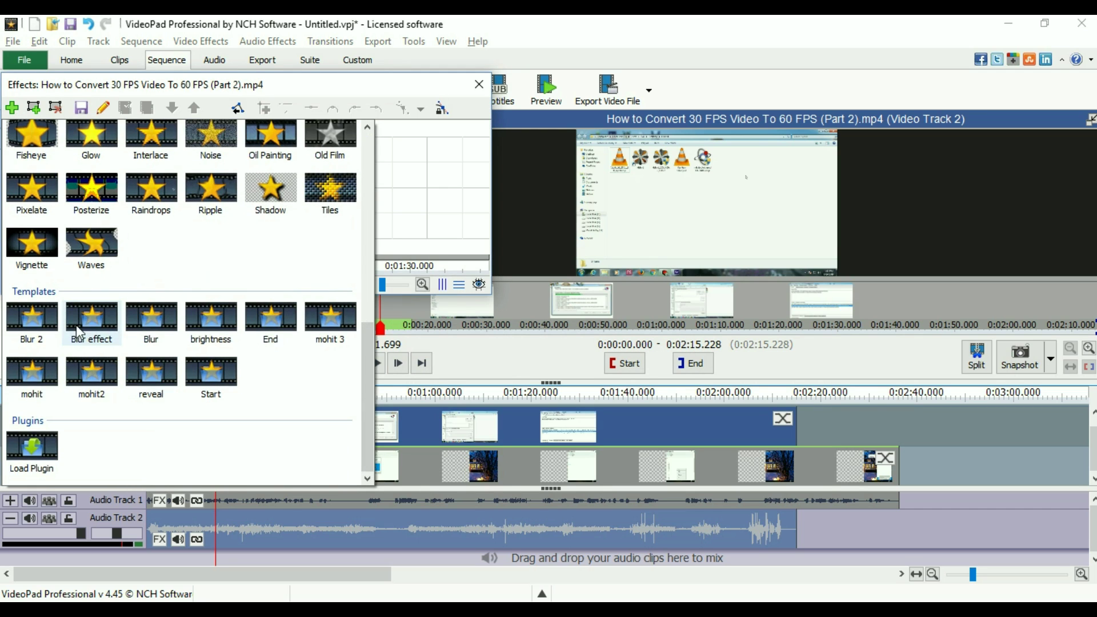
pyautogui.click(102, 332)
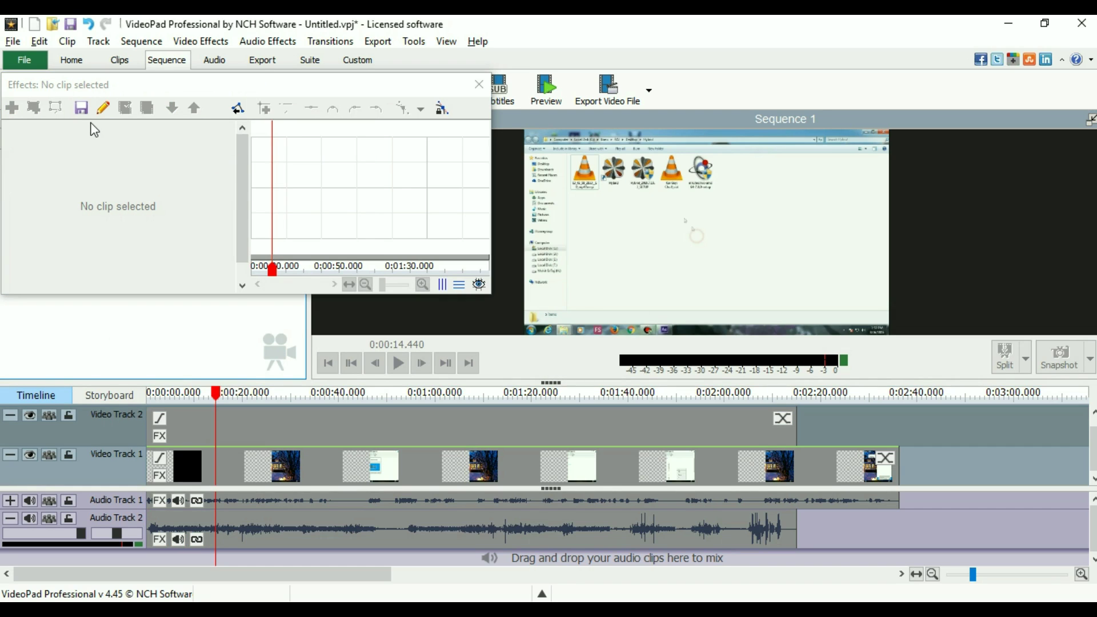
pyautogui.click(479, 88)
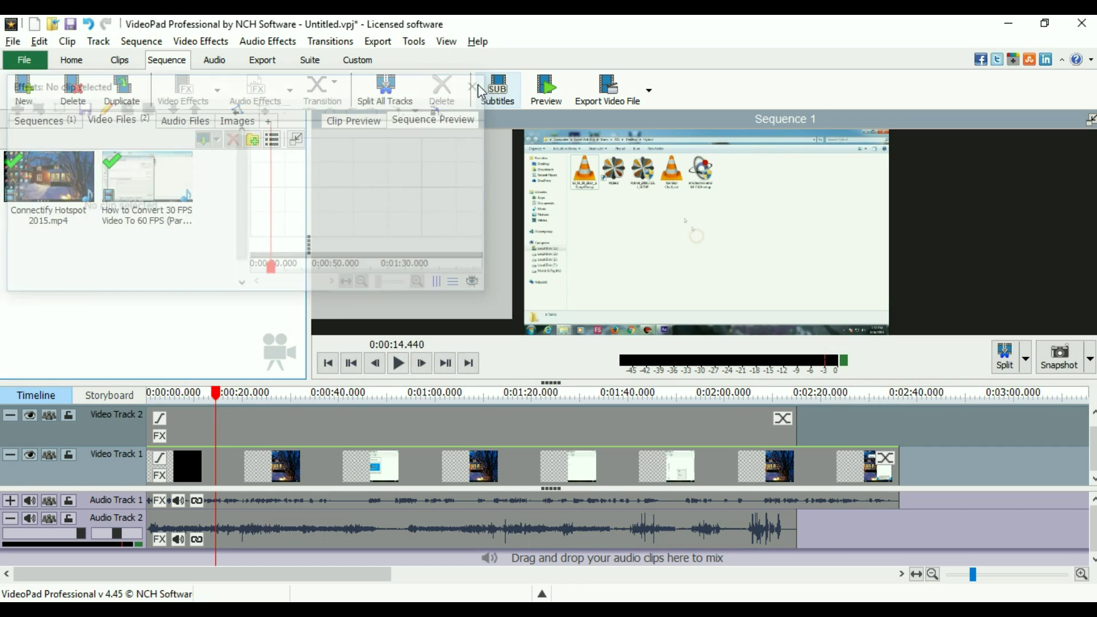
pyautogui.click(278, 470)
# - On Connectify Hotspot 2015.mp4, remove Split Screen and apply the 'Blur effect' template instead
pyautogui.rightClick(277, 471)
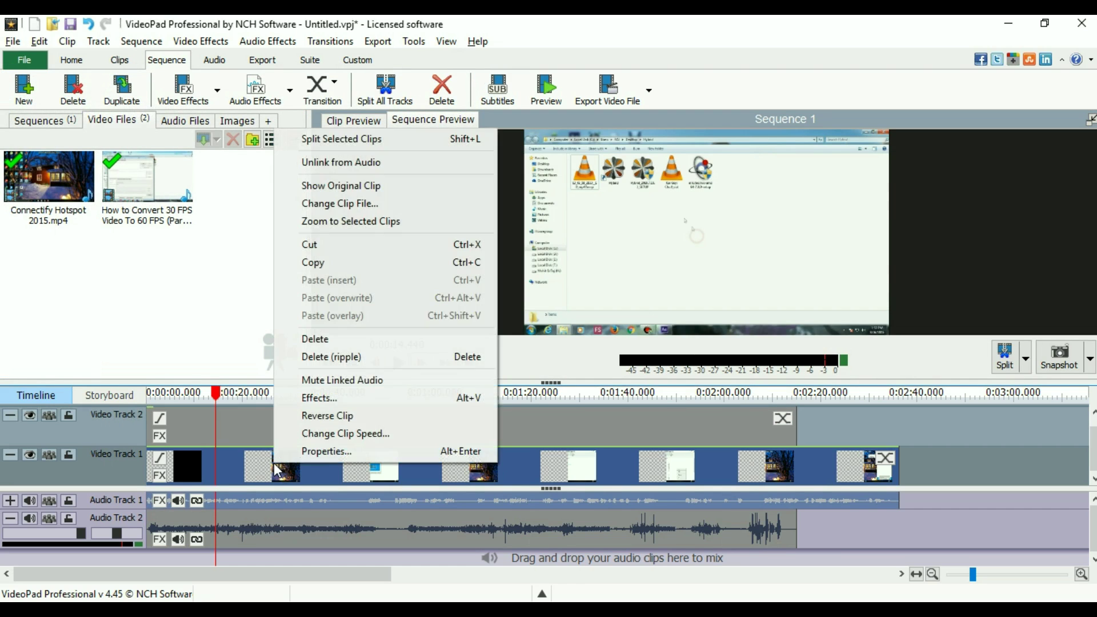
pyautogui.click(307, 397)
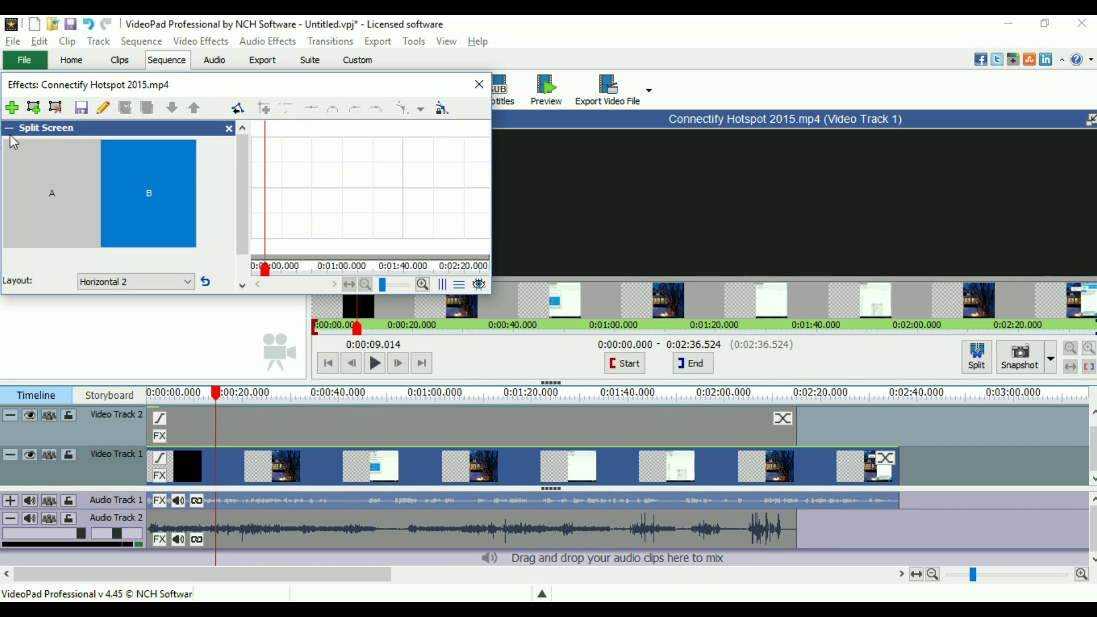
pyautogui.click(230, 129)
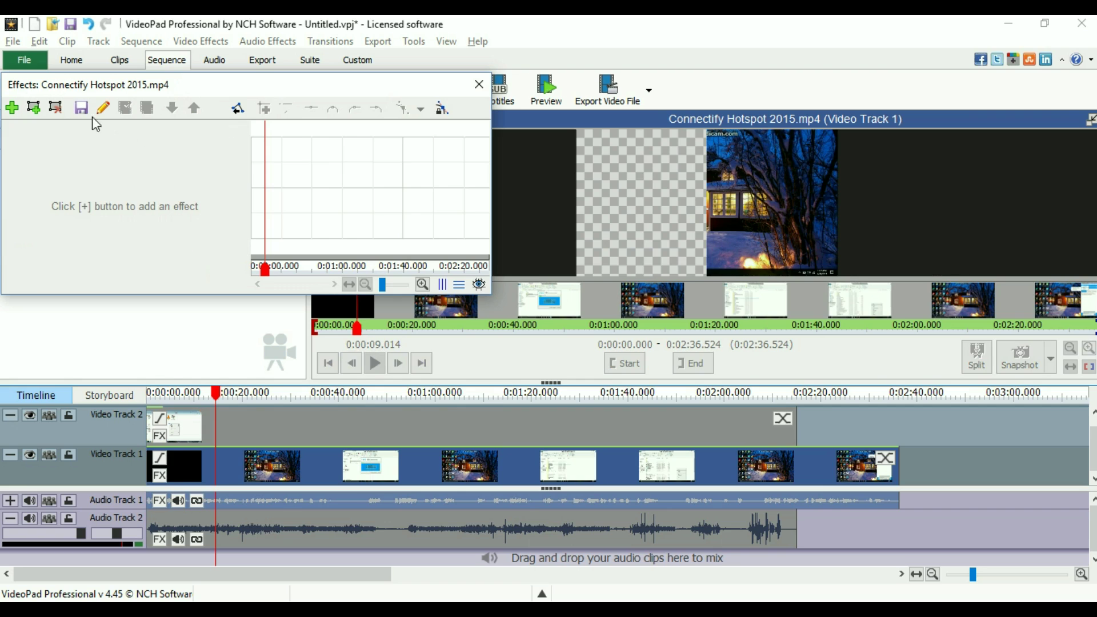
pyautogui.click(16, 114)
pyautogui.moveTo(365, 195); pyautogui.dragTo(368, 422)
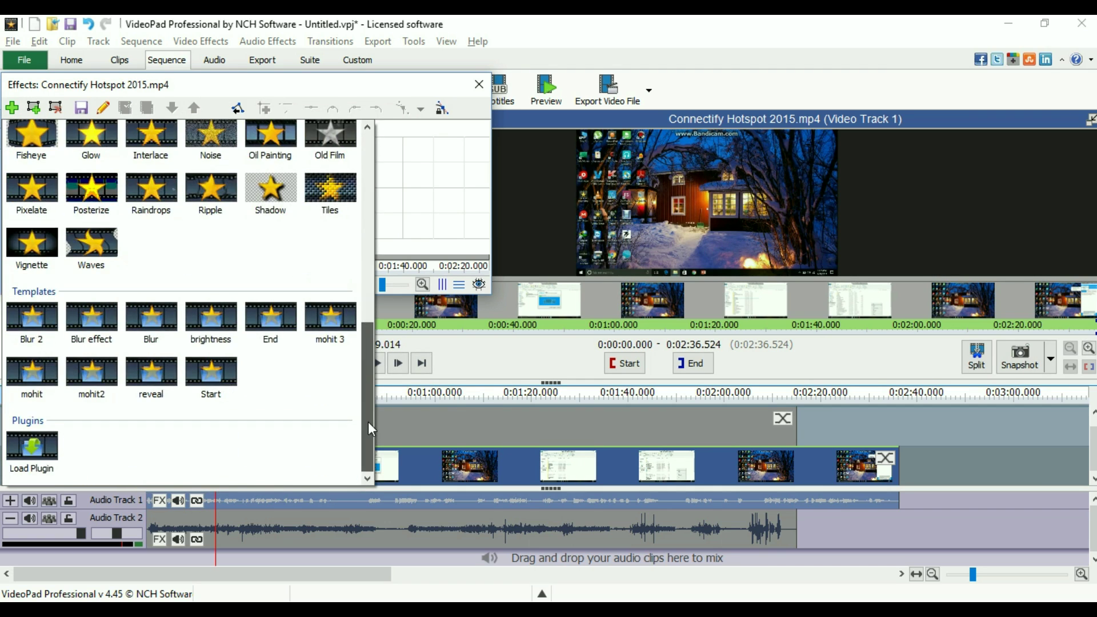
pyautogui.click(95, 337)
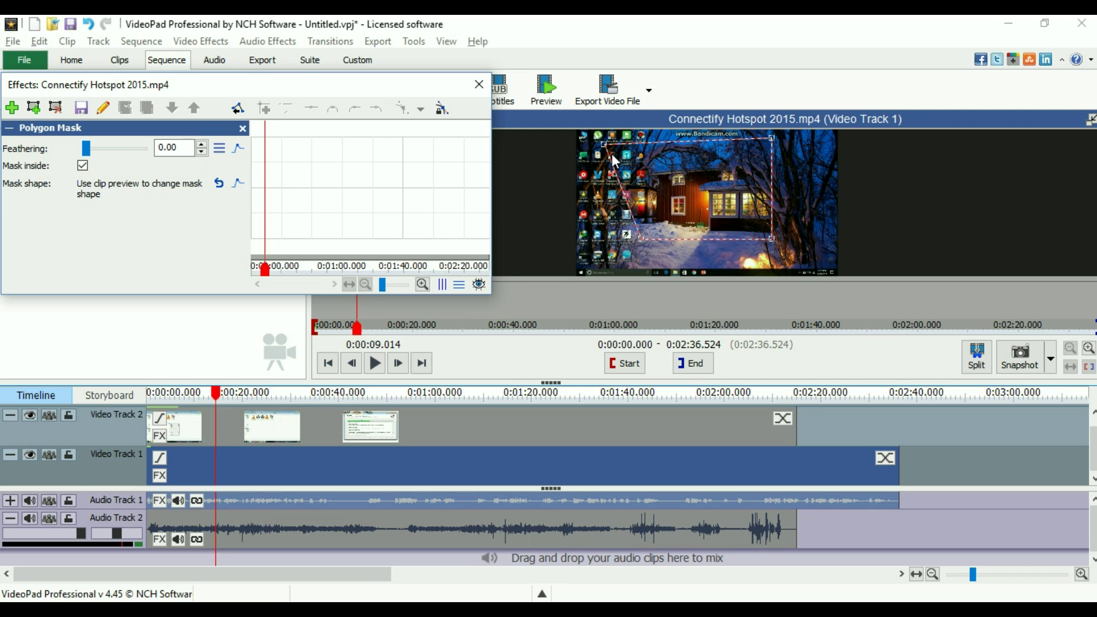
pyautogui.click(485, 88)
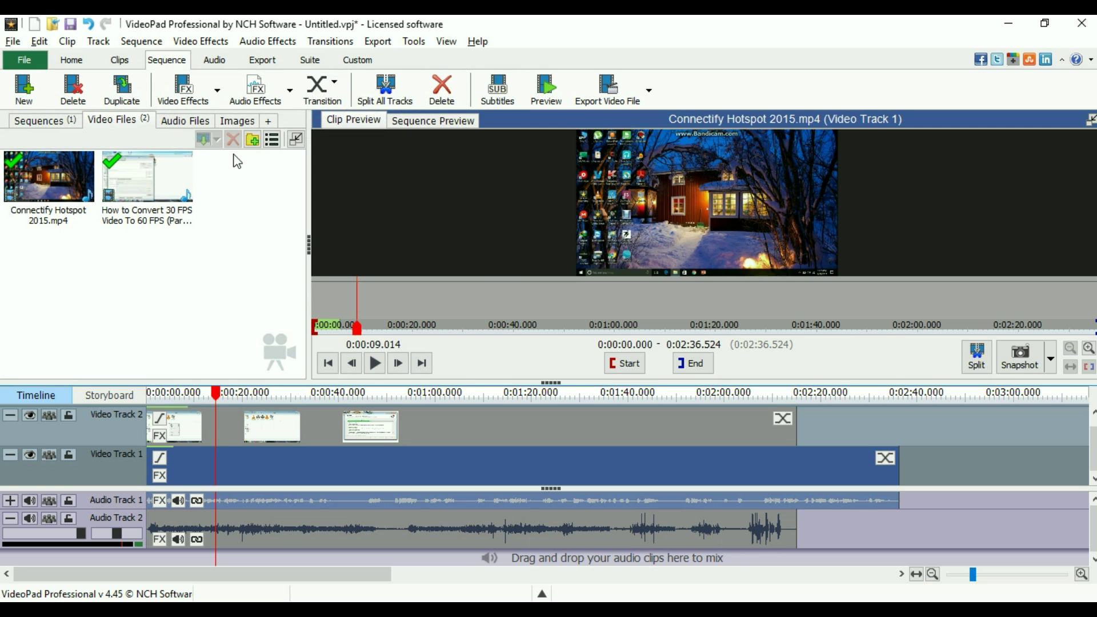
# - Scroll through the video effects gallery and close it without applying anything
pyautogui.click(219, 105)
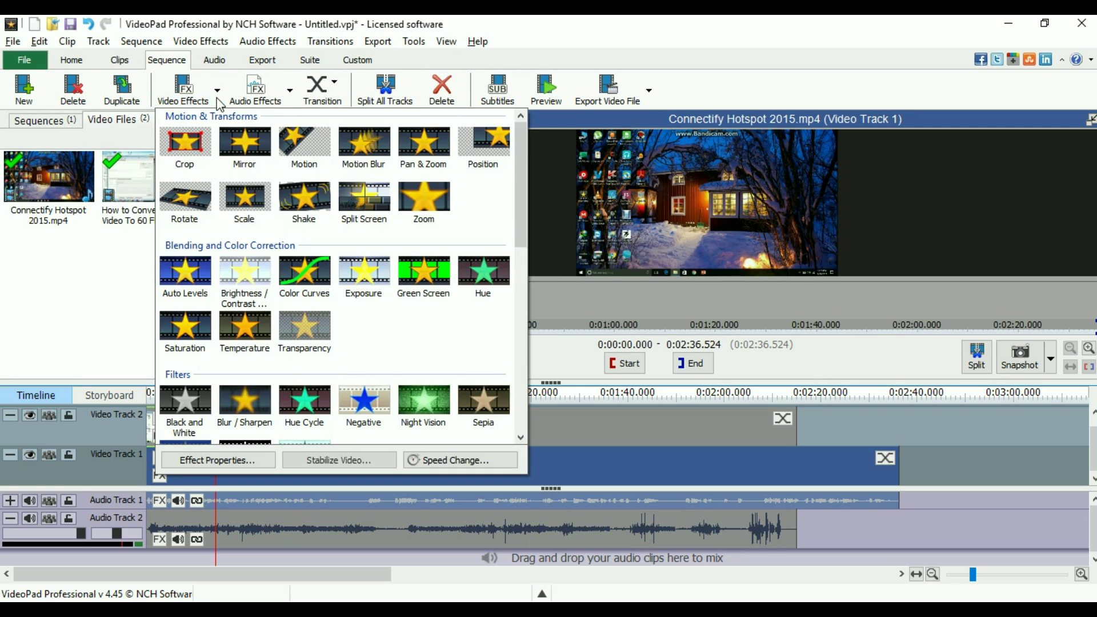
pyautogui.moveTo(521, 239); pyautogui.dragTo(505, 387)
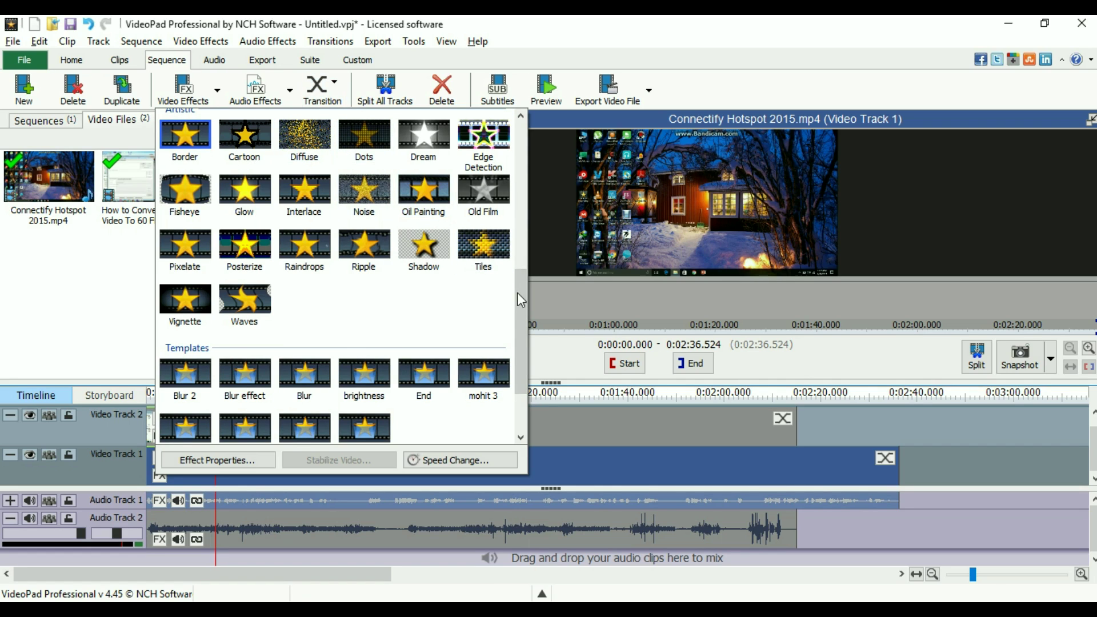
pyautogui.moveTo(523, 316); pyautogui.dragTo(523, 170)
pyautogui.click(5, 320)
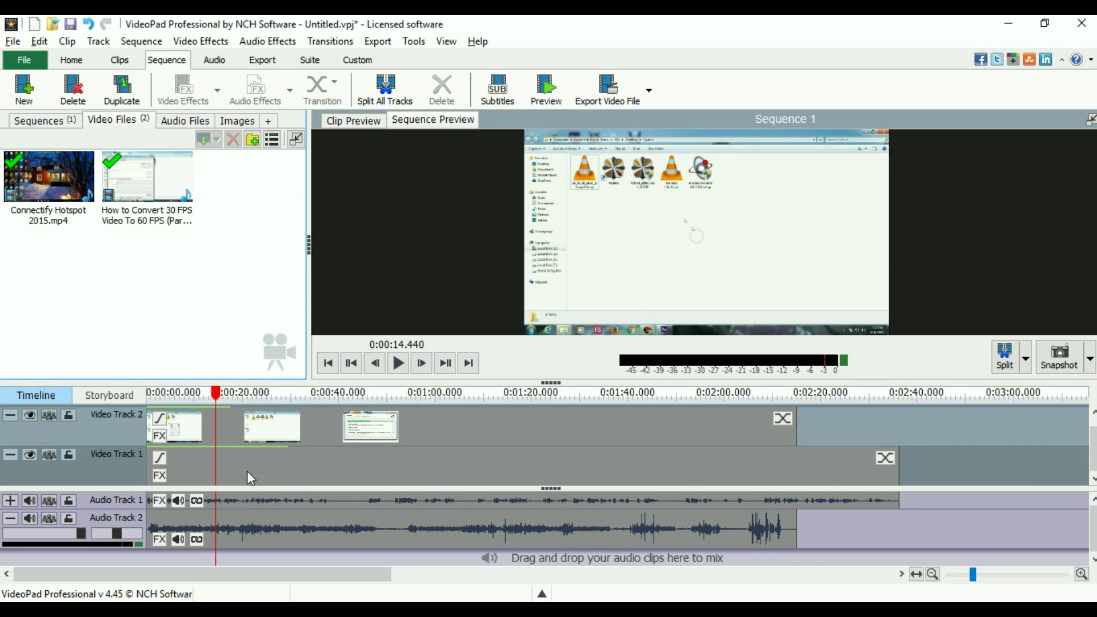
# - Select the clips on Video Track 2 and Video Track 1, then switch to the Home tab
pyautogui.click(214, 430)
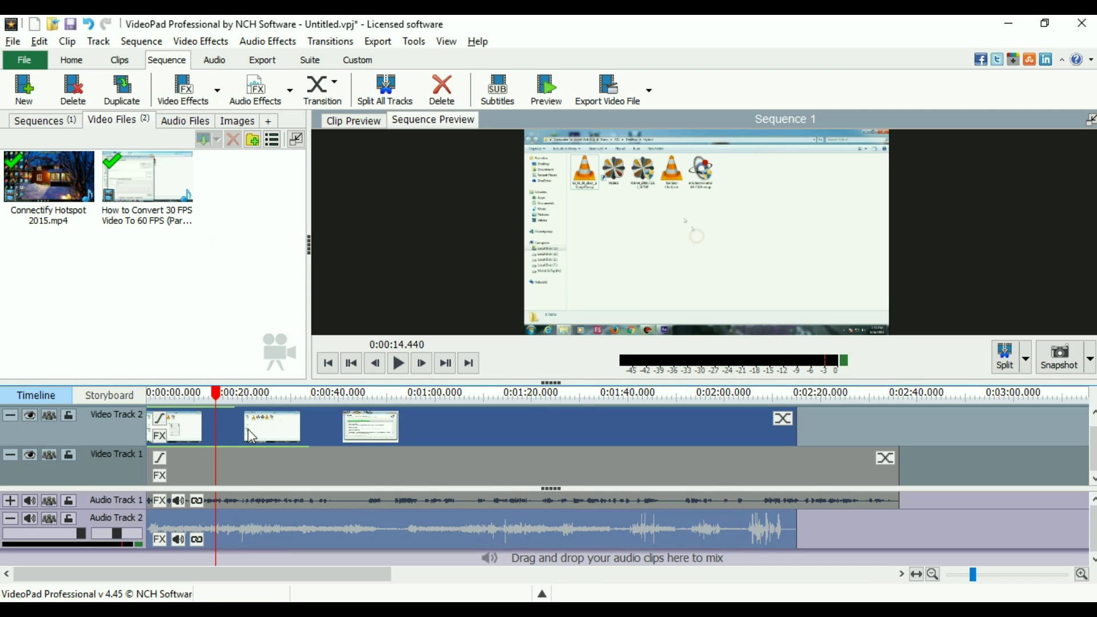
pyautogui.click(231, 464)
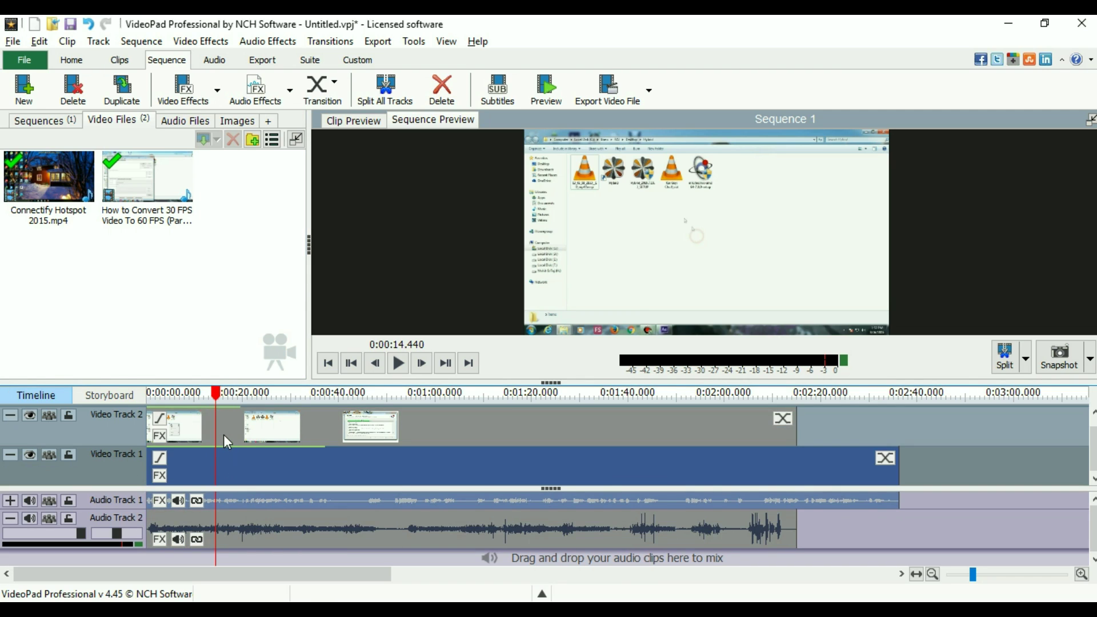
pyautogui.click(201, 426)
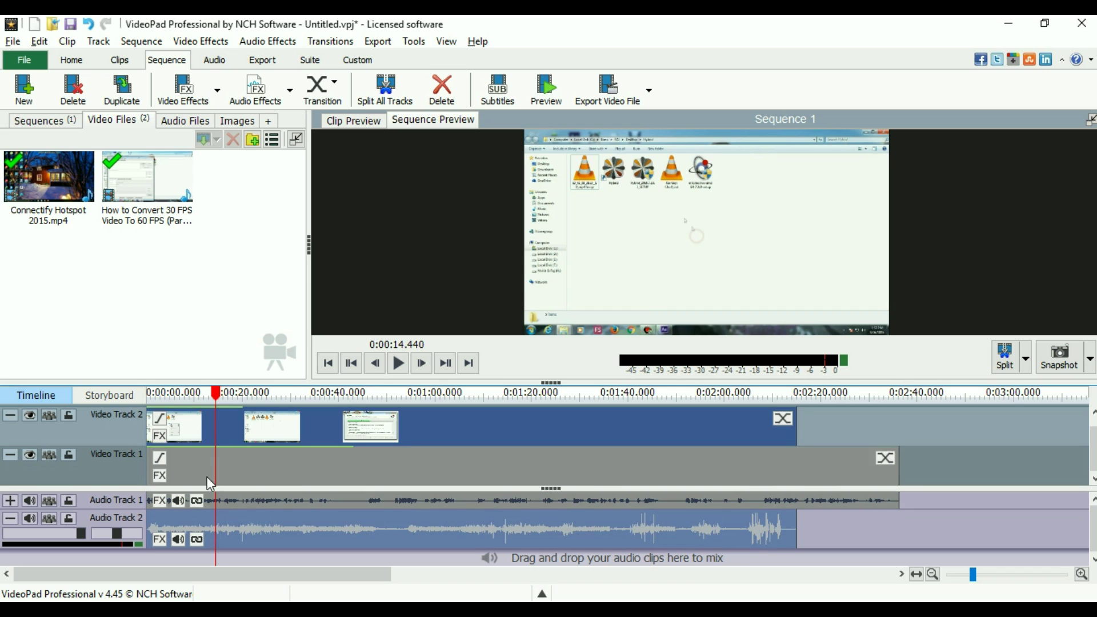
pyautogui.click(208, 478)
pyautogui.click(204, 420)
pyautogui.click(74, 60)
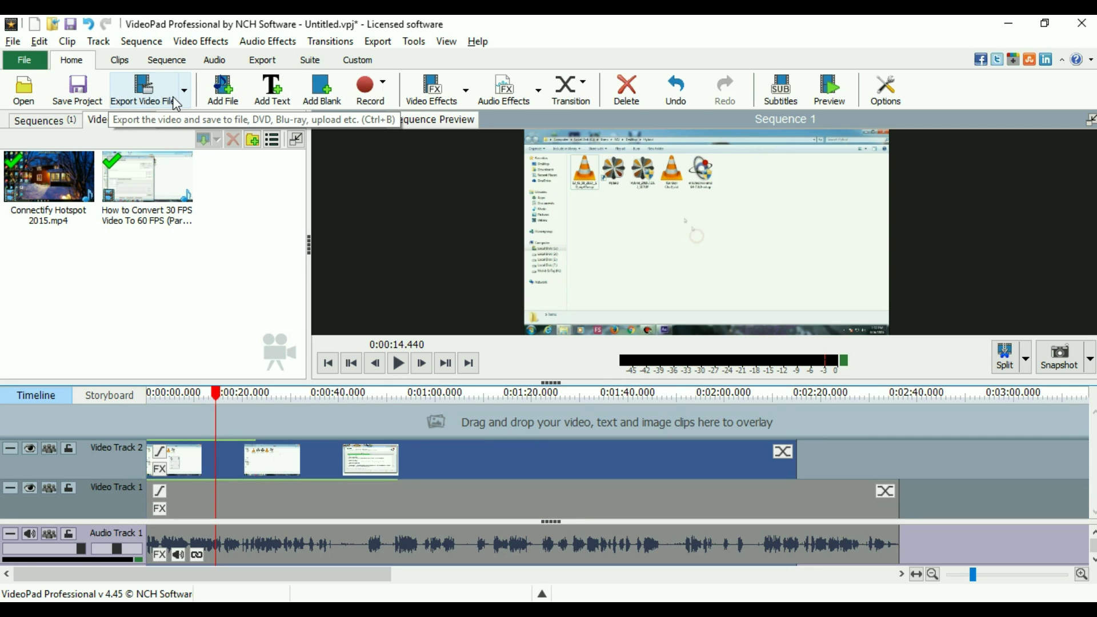
# - Review export settings, keeping .mp4, 1920 x 1080 YouTube 1080p, 29.97 fps, constant frame rate off
pyautogui.click(143, 94)
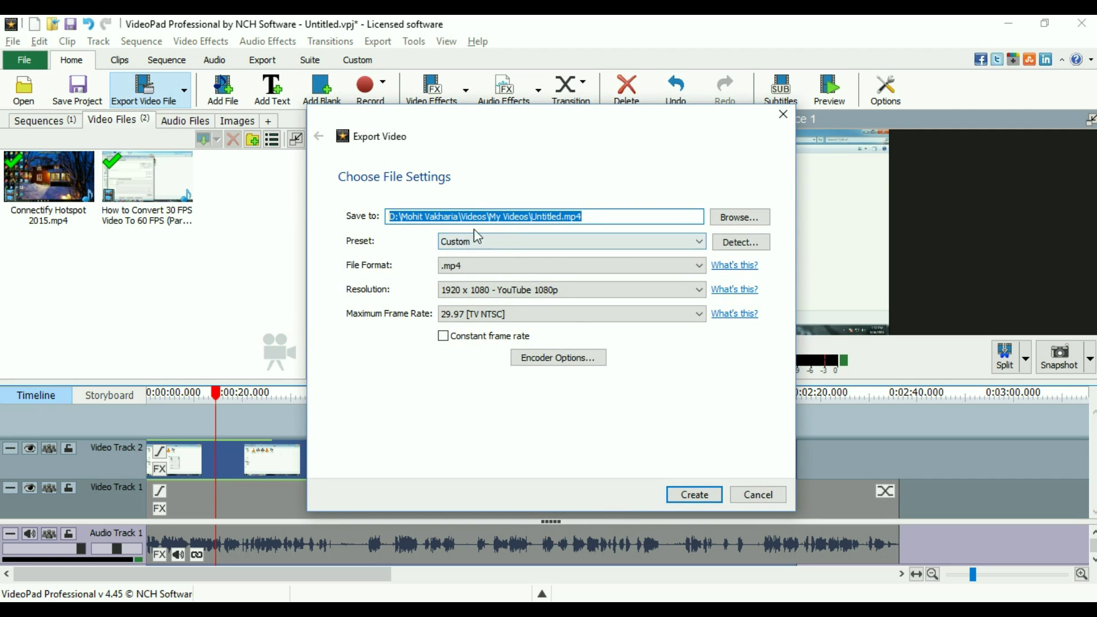
pyautogui.click(514, 291)
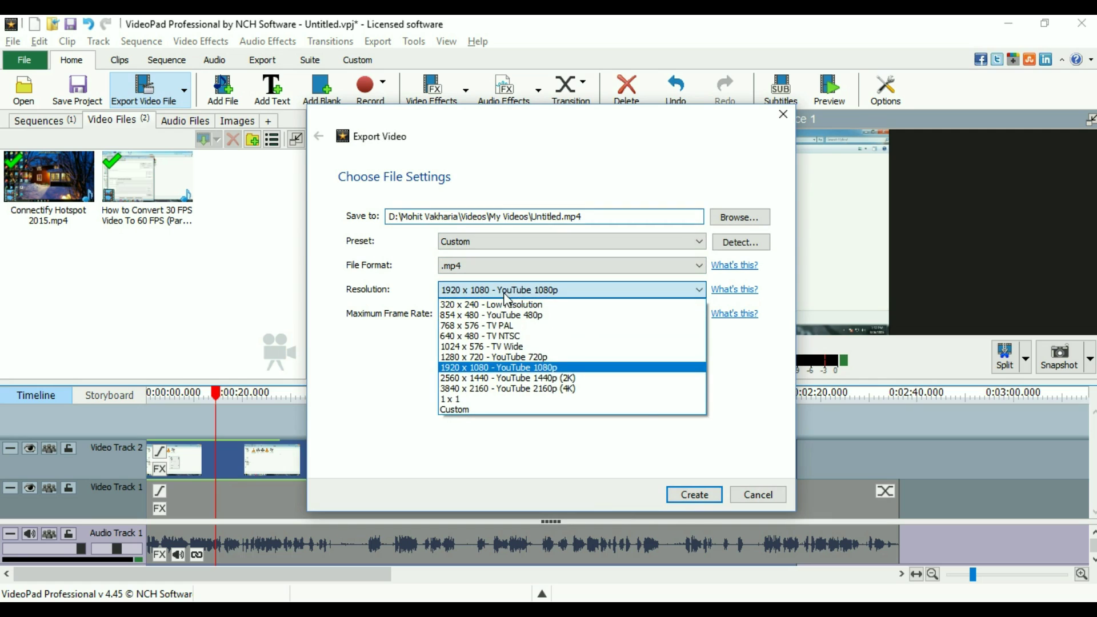
pyautogui.click(524, 369)
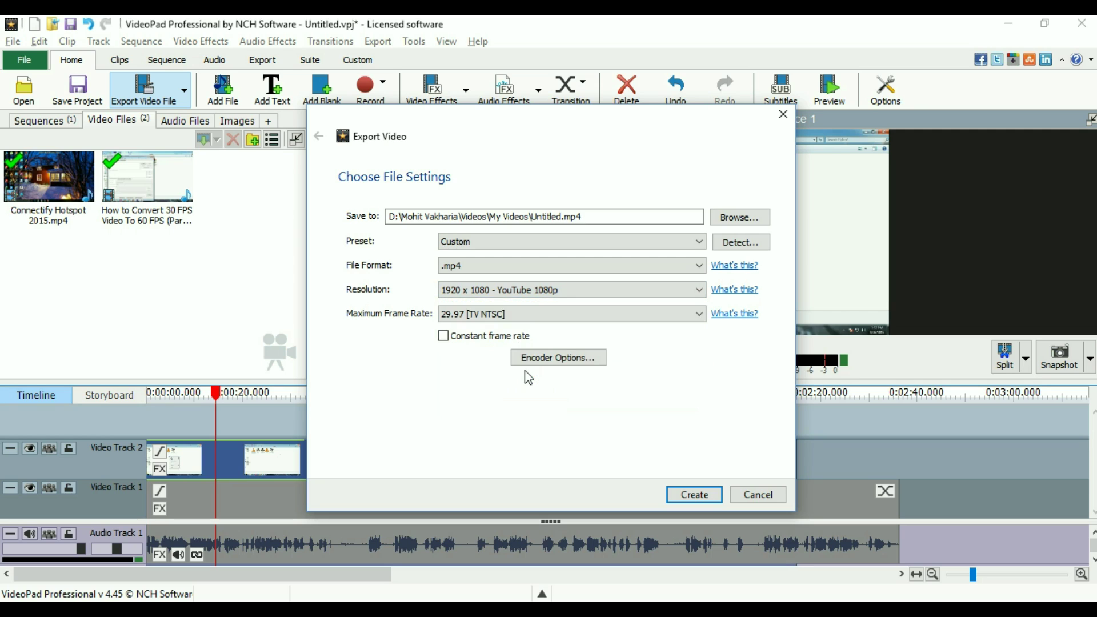
pyautogui.click(534, 311)
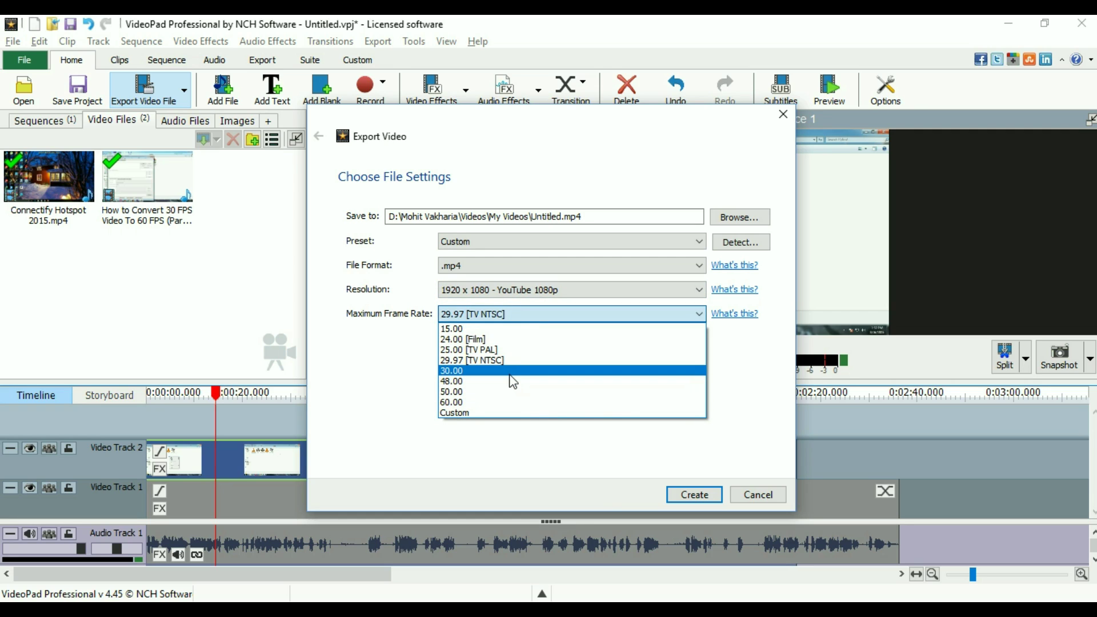
pyautogui.click(393, 328)
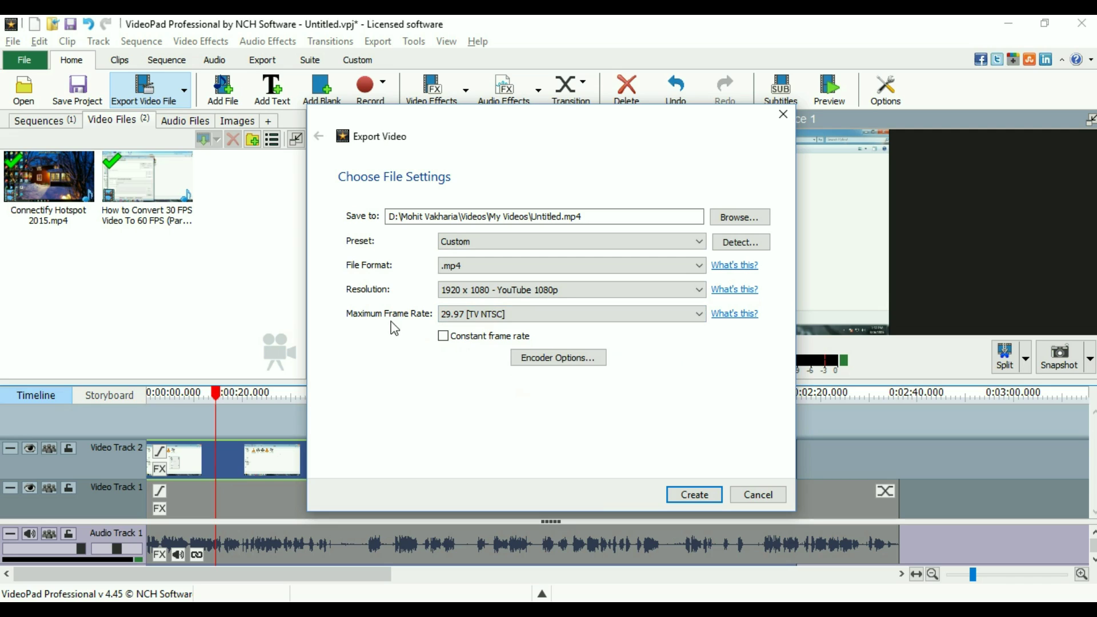
pyautogui.click(444, 337)
pyautogui.click(444, 337)
# - Start the Untitled.mp4 export, cancel it at 0.3%, and close the Export Queue
pyautogui.click(694, 495)
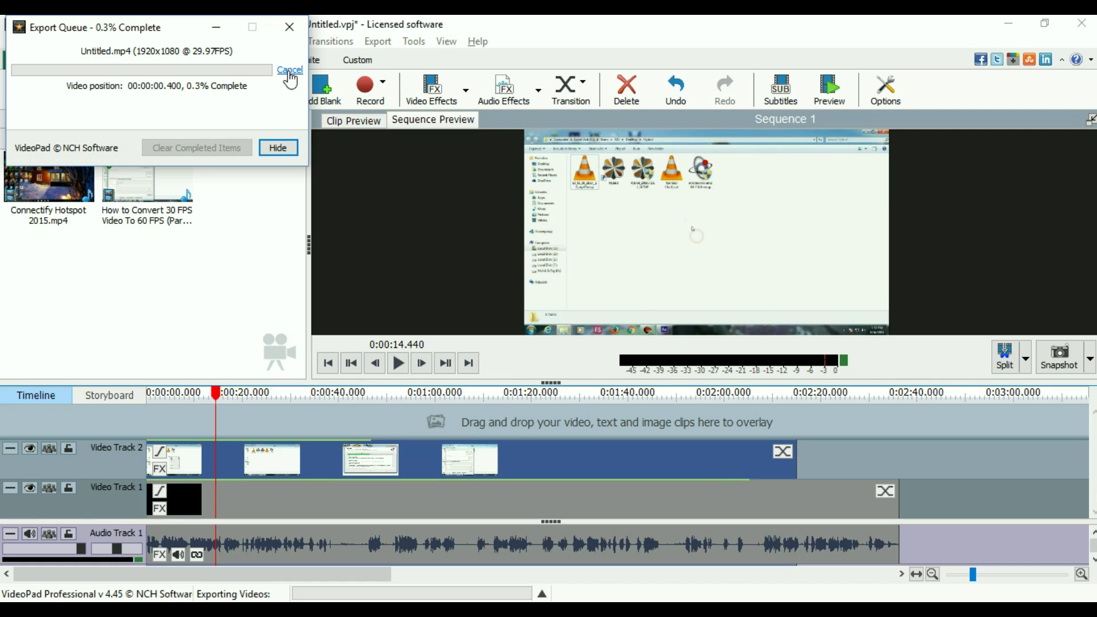
pyautogui.click(290, 71)
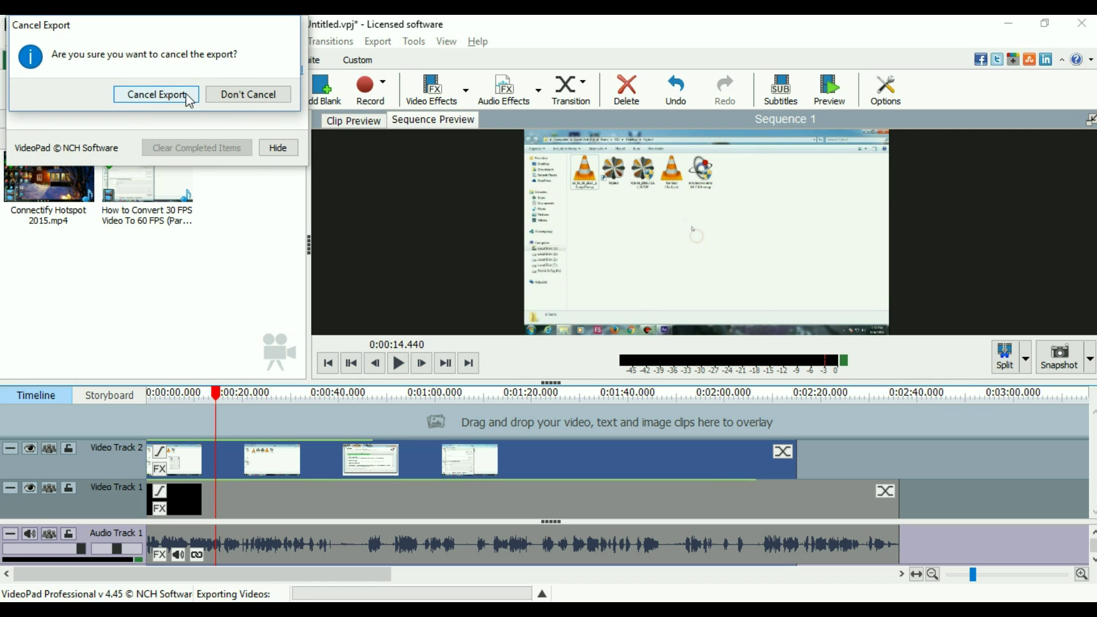
pyautogui.click(189, 101)
pyautogui.click(288, 26)
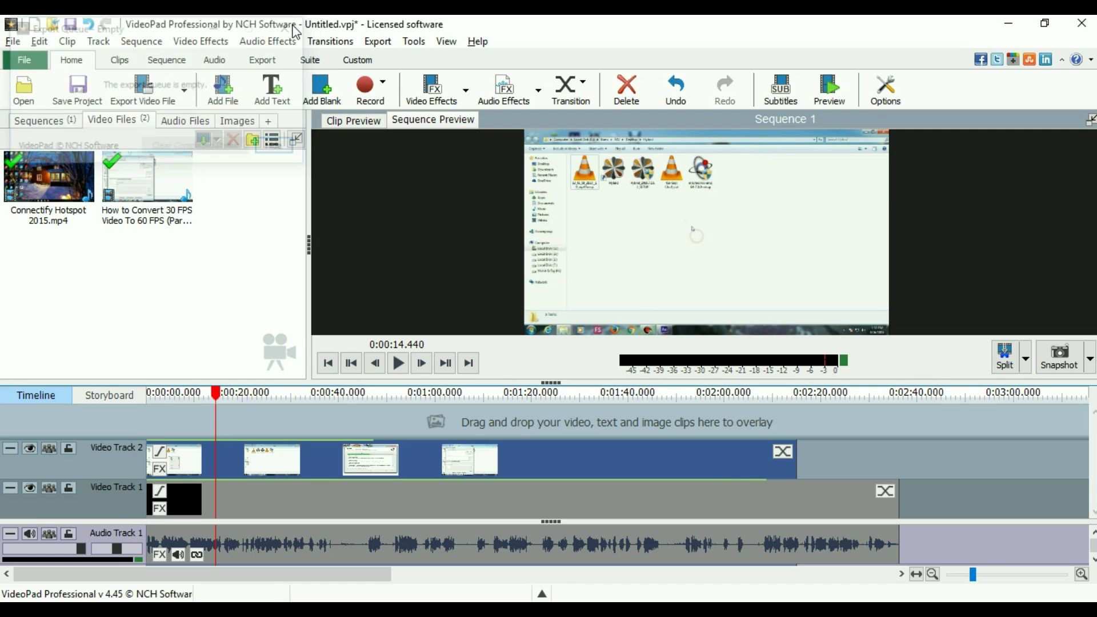
# - Save the project as a VideoPad Project (*.vpj) named IMP in My Videos
pyautogui.click(79, 97)
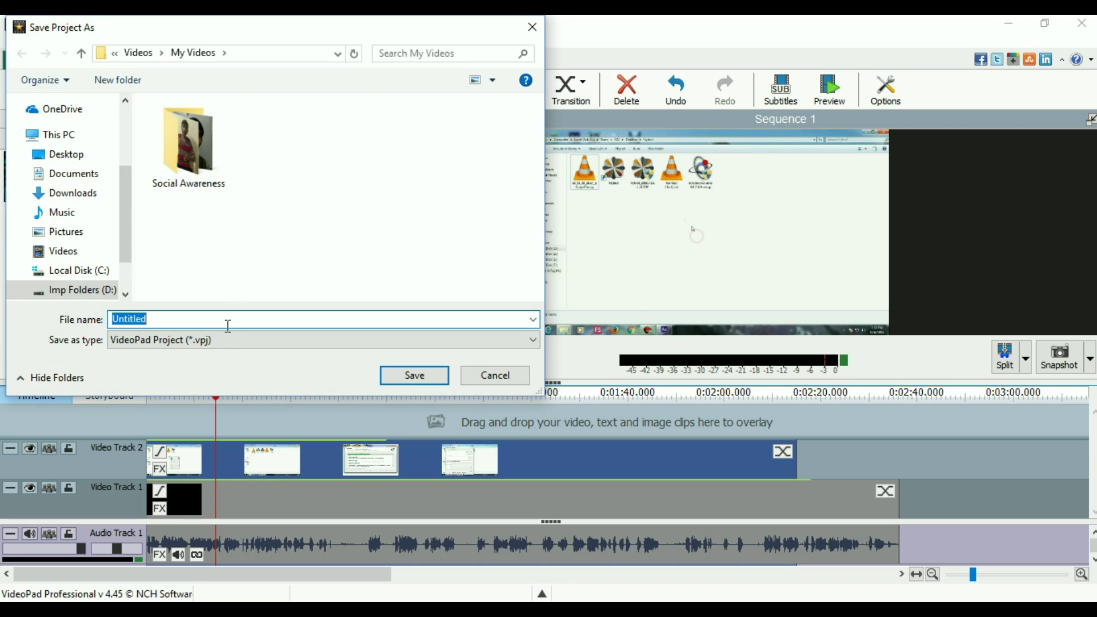
pyautogui.click(217, 341)
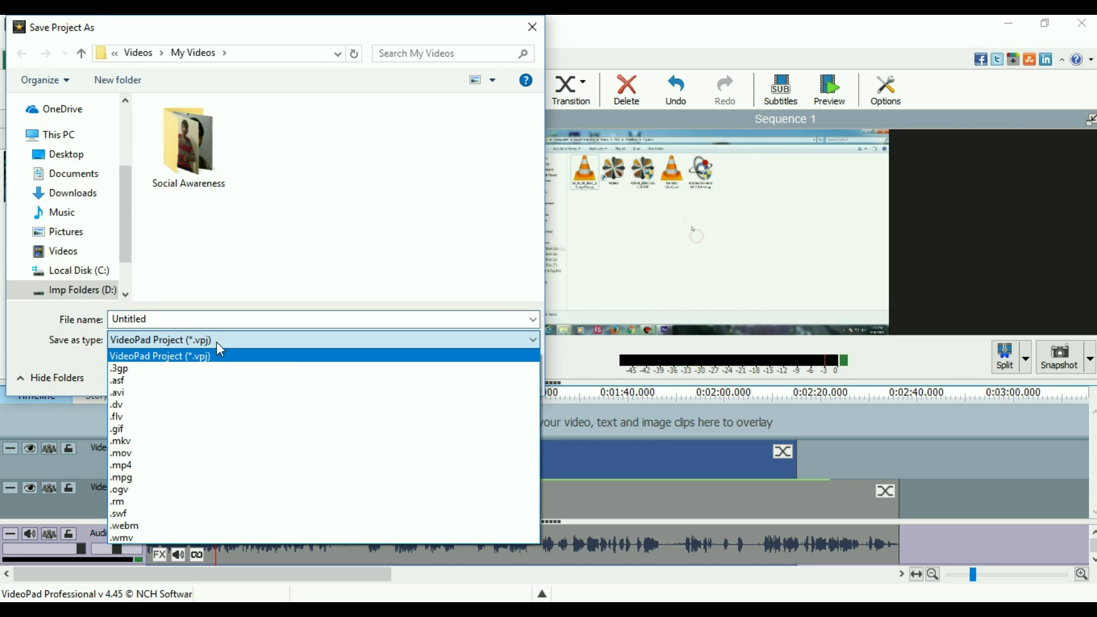
pyautogui.click(217, 343)
pyautogui.doubleClick(194, 316)
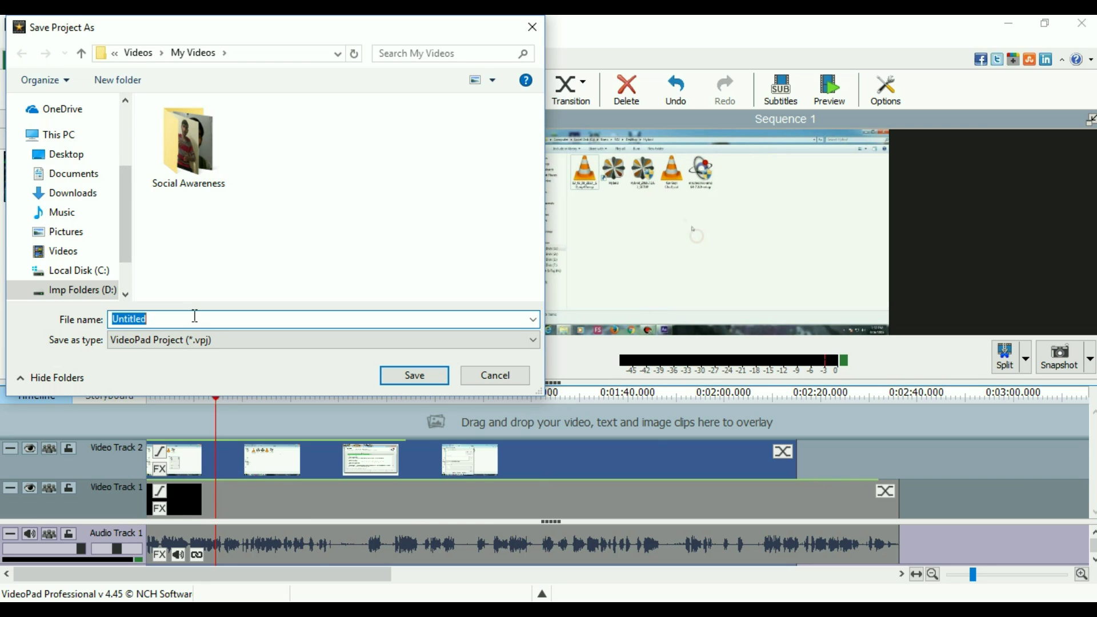
pyautogui.press('BackSpace')
pyautogui.write('IMO')
pyautogui.press('BackSpace')
pyautogui.write('P')
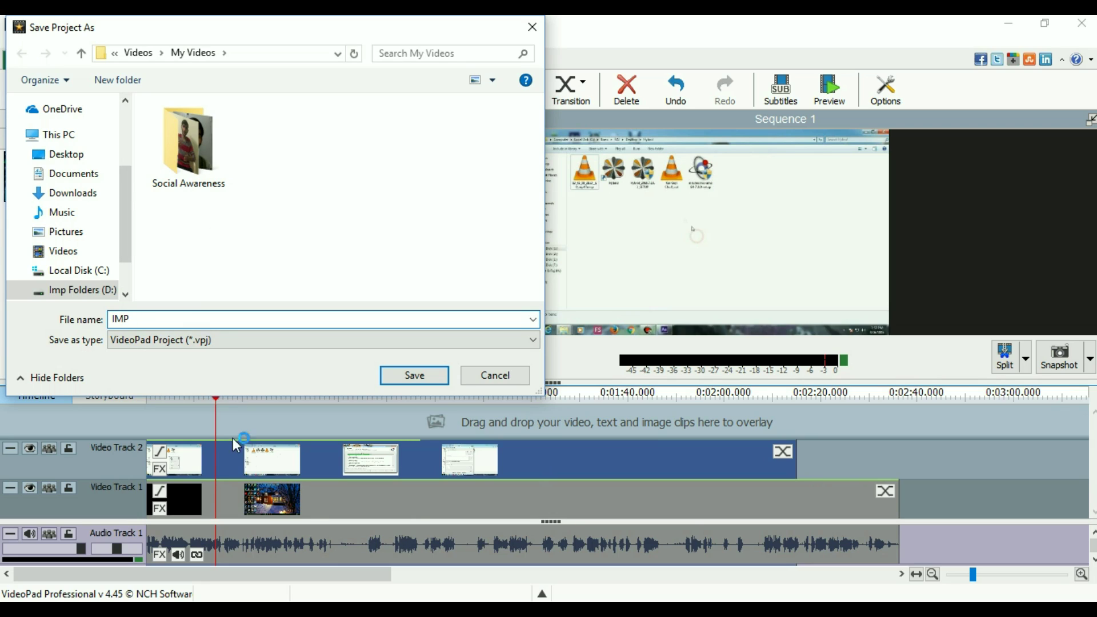
pyautogui.click(390, 377)
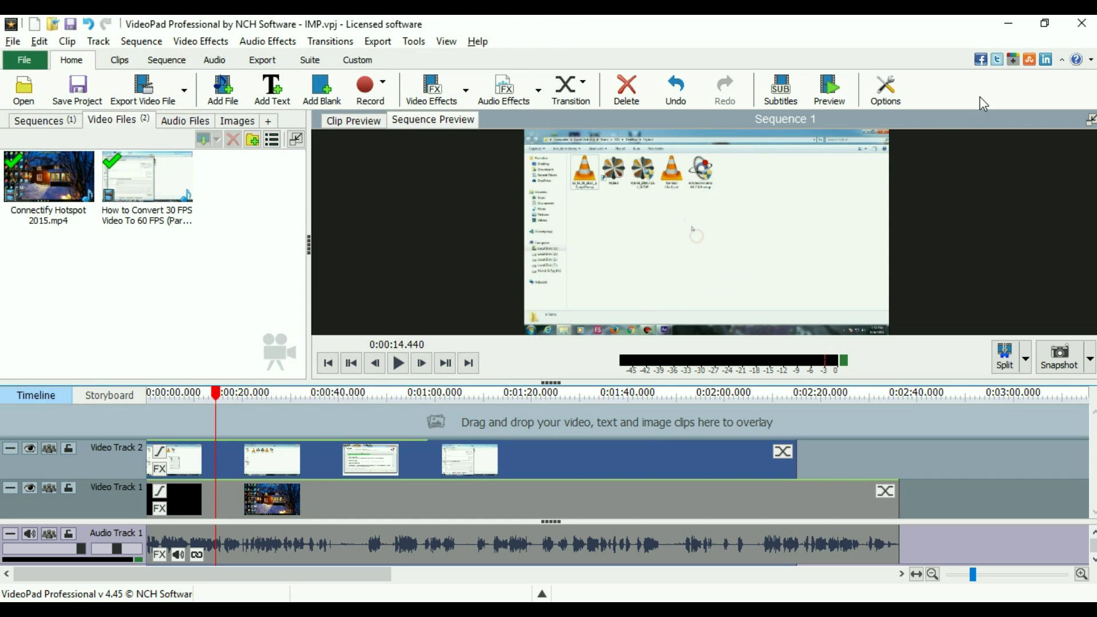
# - Exit VideoPad Professional with the window's close button
pyautogui.click(1081, 26)
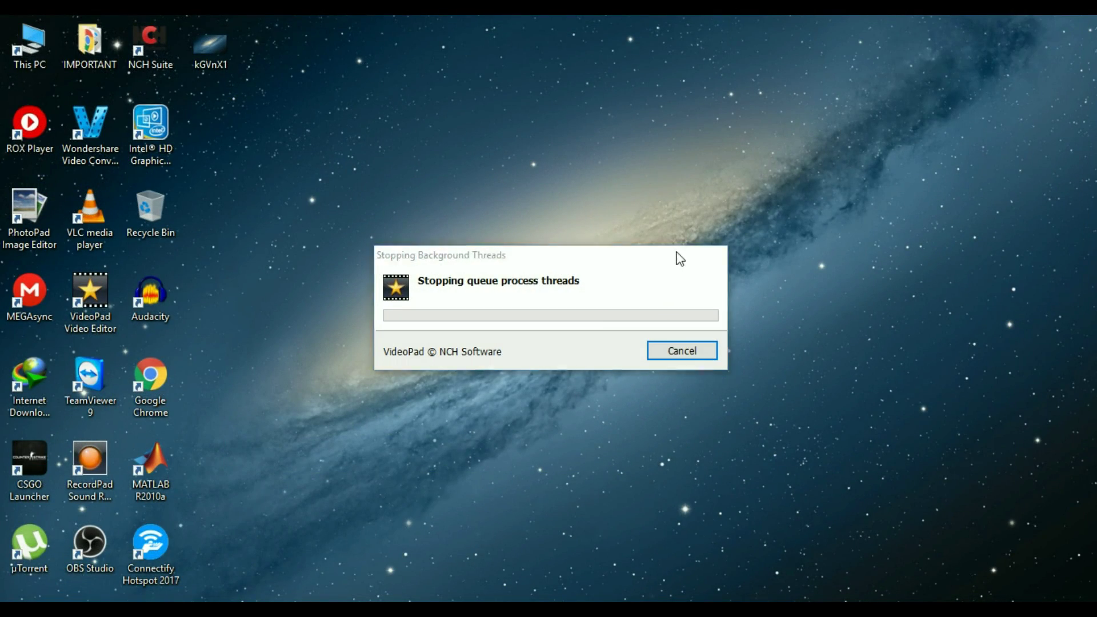